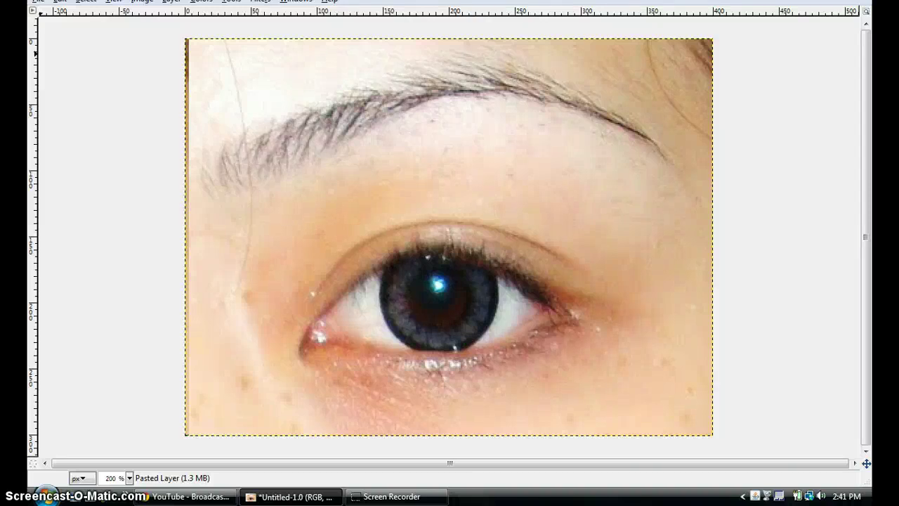
Step: Show the GIMP docks again and restore the eye photo window between the panels
key(Tab)
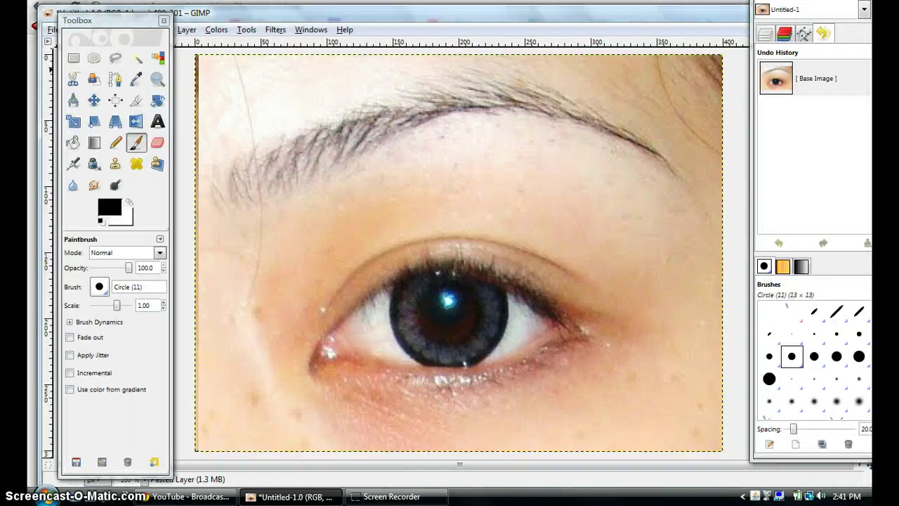
key(alt+Tab)
click(804, 5)
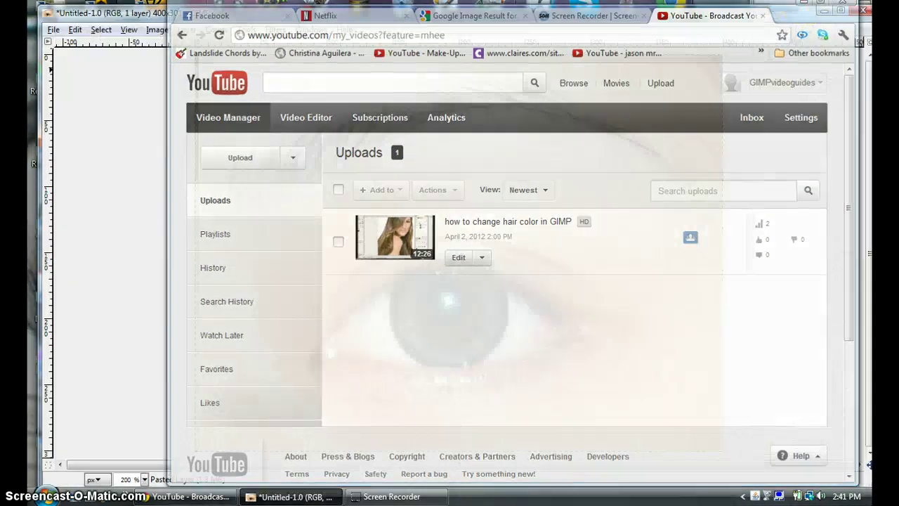
click(839, 12)
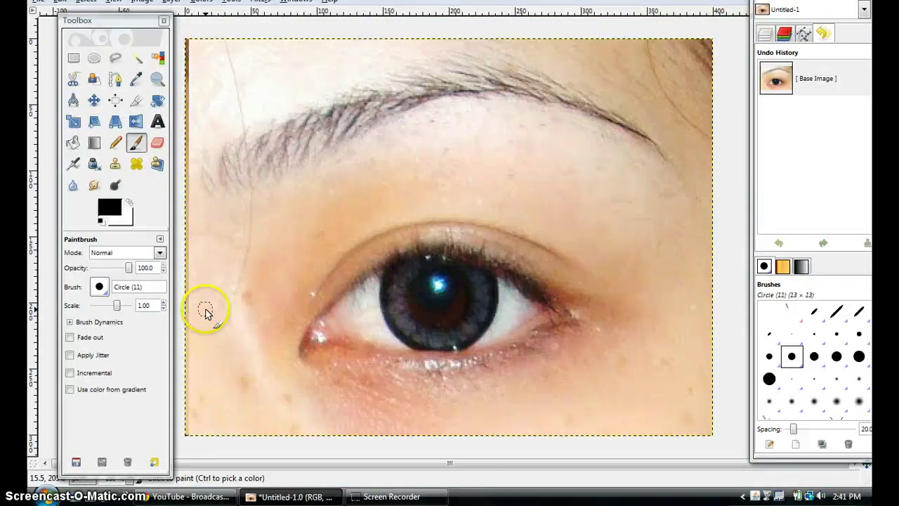
Step: Choose light pink efa5af from the foreground colour history
click(107, 211)
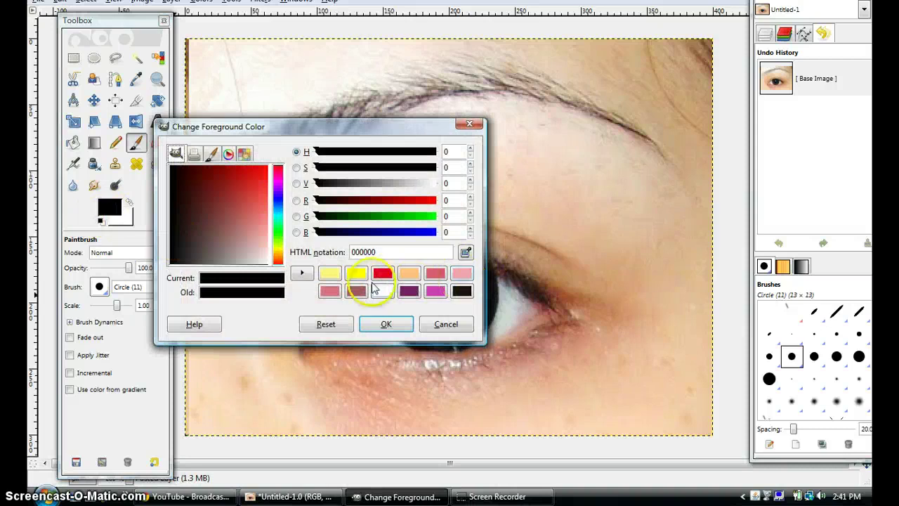
click(435, 273)
click(465, 274)
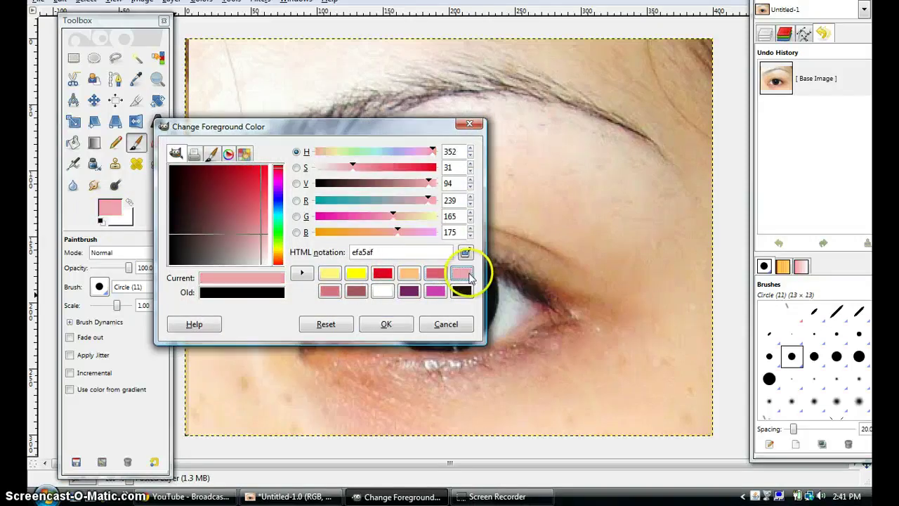
Step: Confirm the pink colour and add a transparent layer named eyeshadow
click(386, 326)
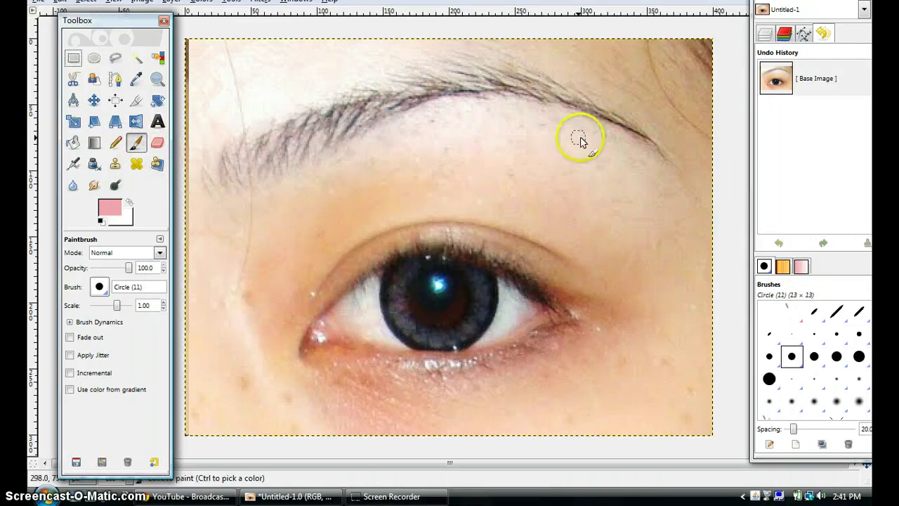
click(766, 34)
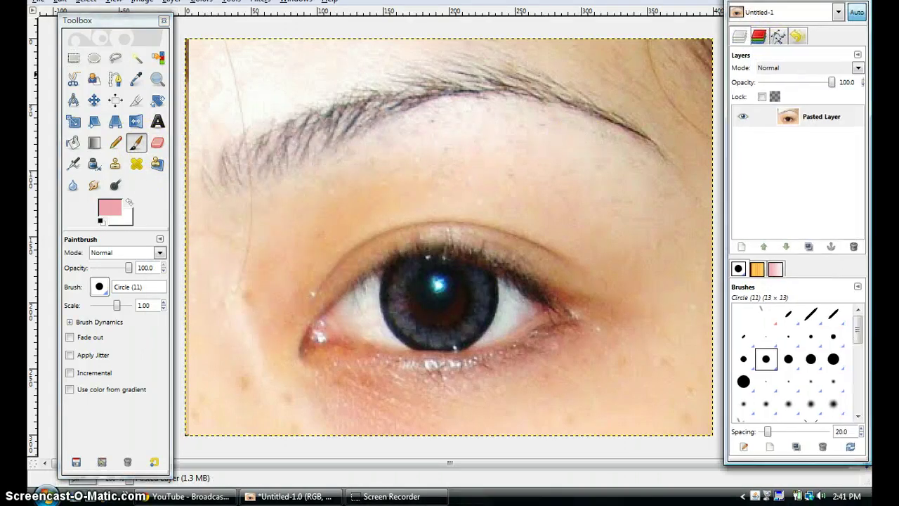
click(740, 247)
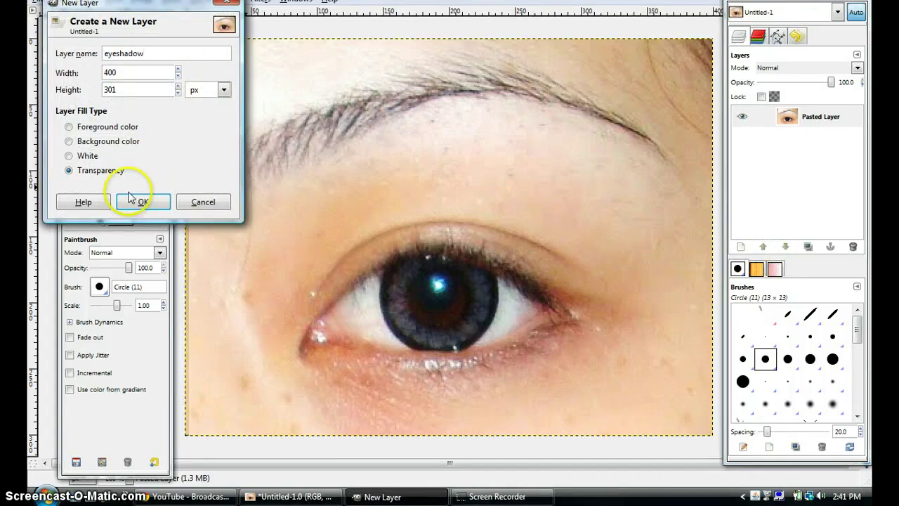
click(144, 201)
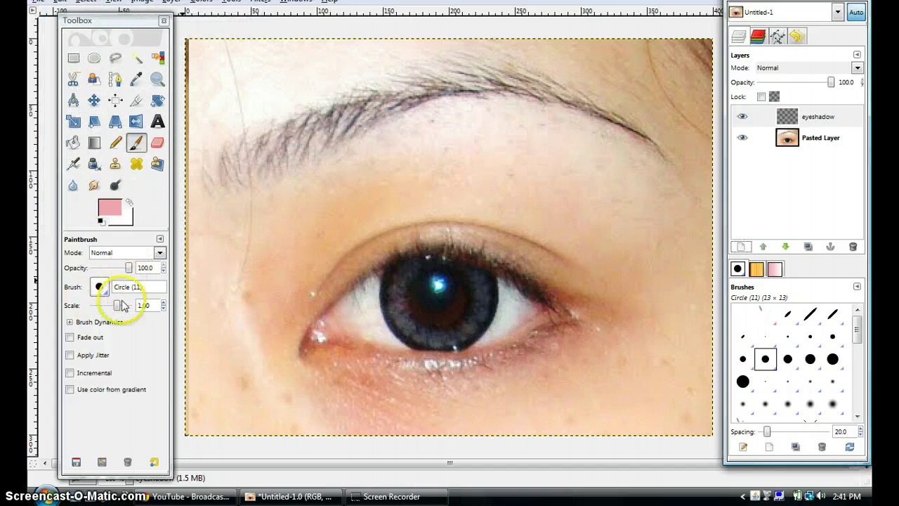
Step: Use a scaled Circle Fuzzy (19) paintbrush to paint a pink stroke along the upper eyelid
drag(117, 305, 125, 309)
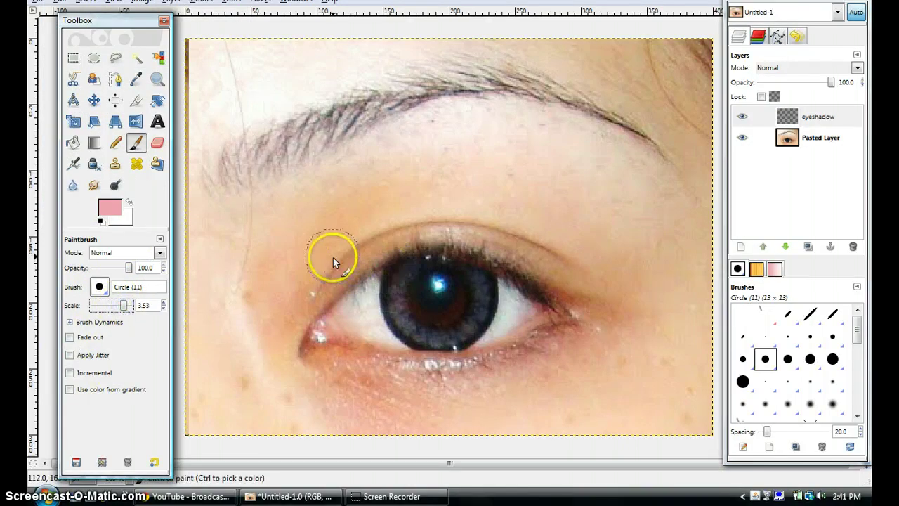
click(124, 305)
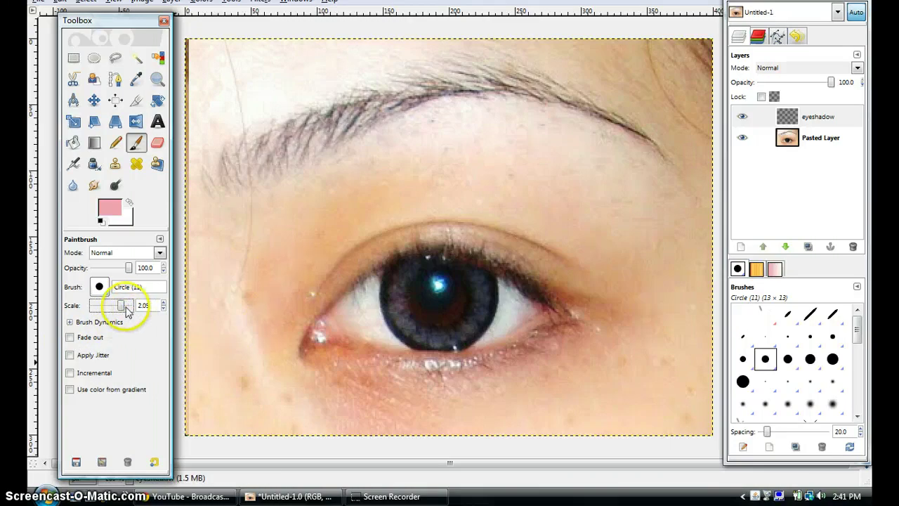
drag(123, 307, 125, 307)
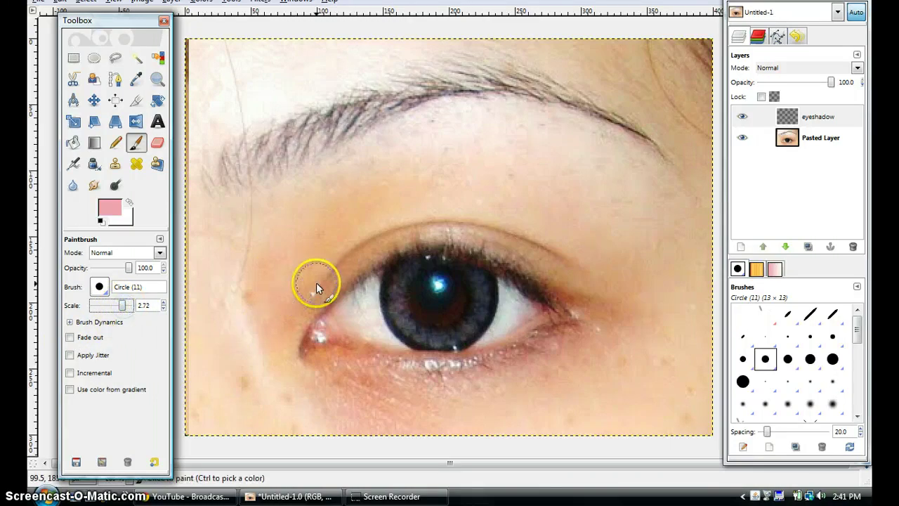
click(99, 286)
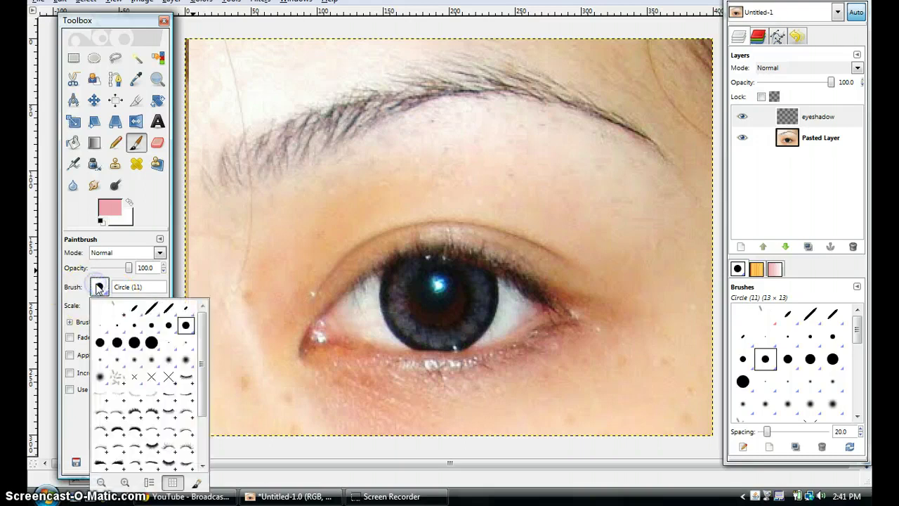
double_click(99, 377)
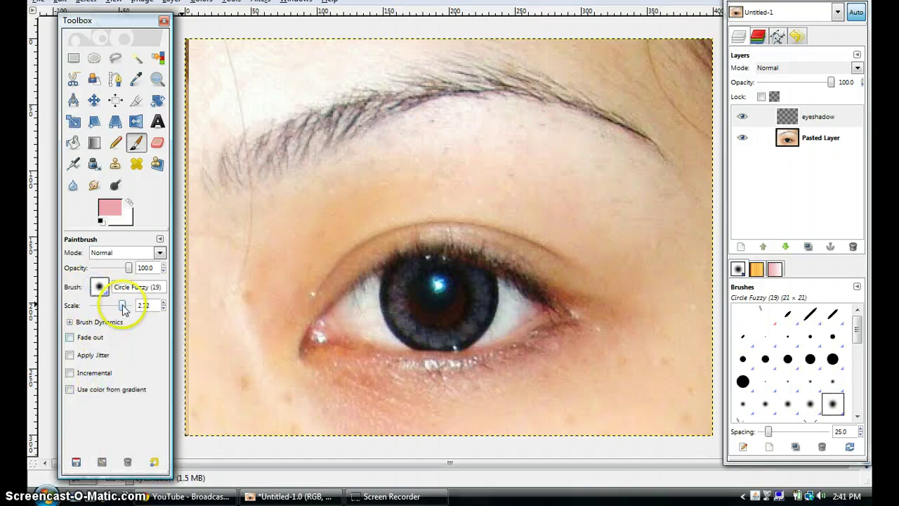
drag(123, 305, 120, 306)
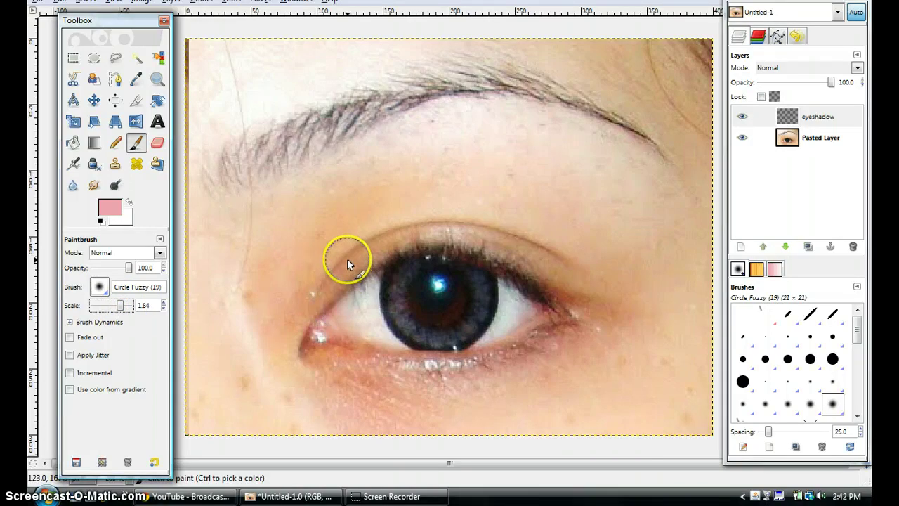
mouse_move(348, 257)
mouse_down()
mouse_move(428, 231)
mouse_move(525, 250)
mouse_up()
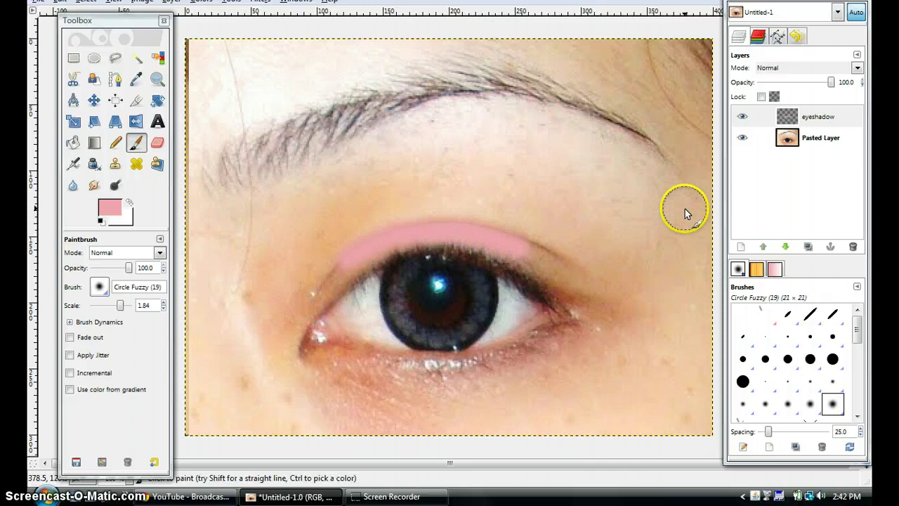
Step: Undo the pink eyelid stroke back to the Add Layer state in Undo History
click(796, 35)
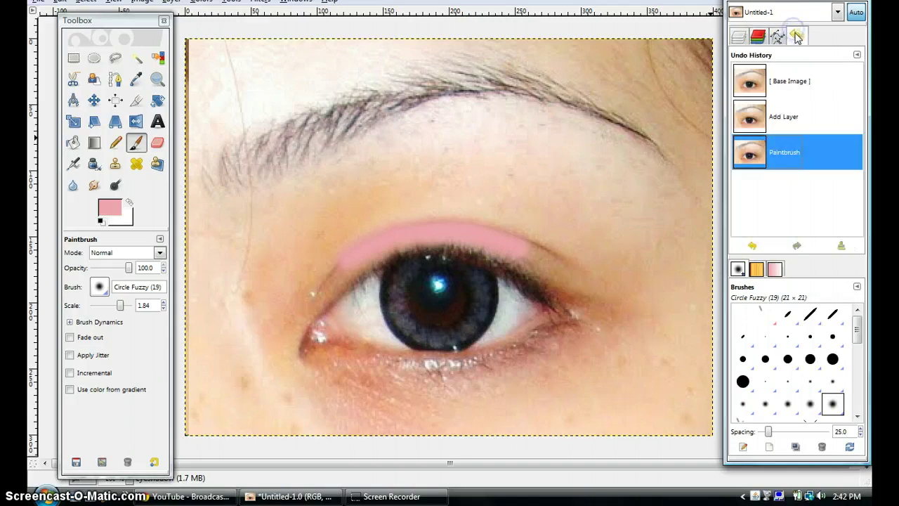
click(789, 115)
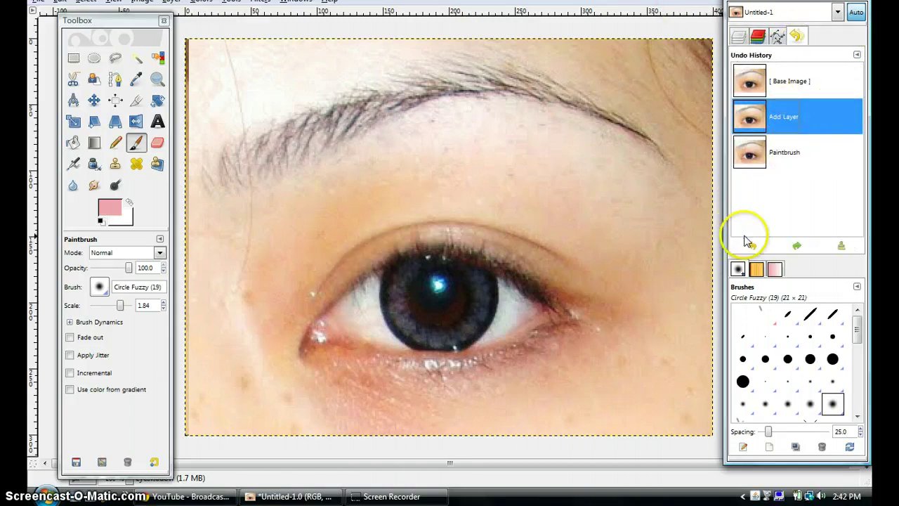
click(794, 148)
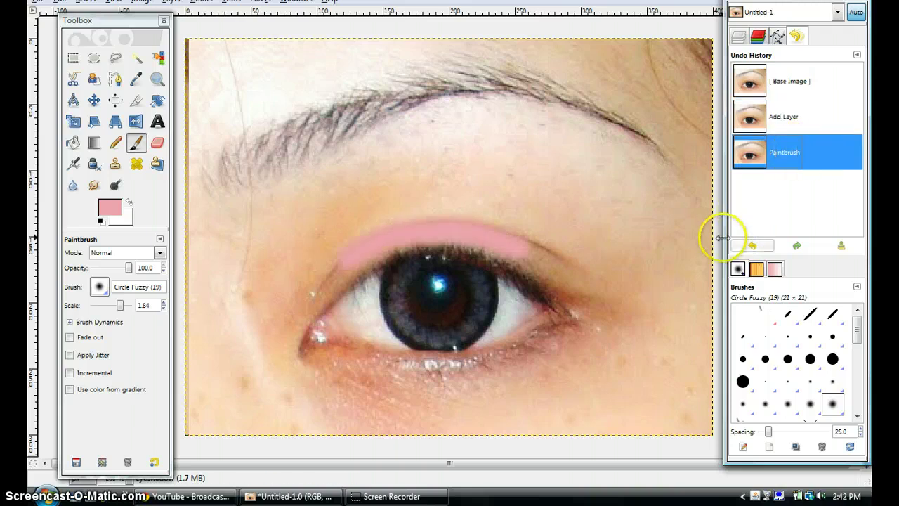
click(750, 245)
Step: Select the Pasted Layer and smudge the skin along the upper eyelid crease
click(739, 36)
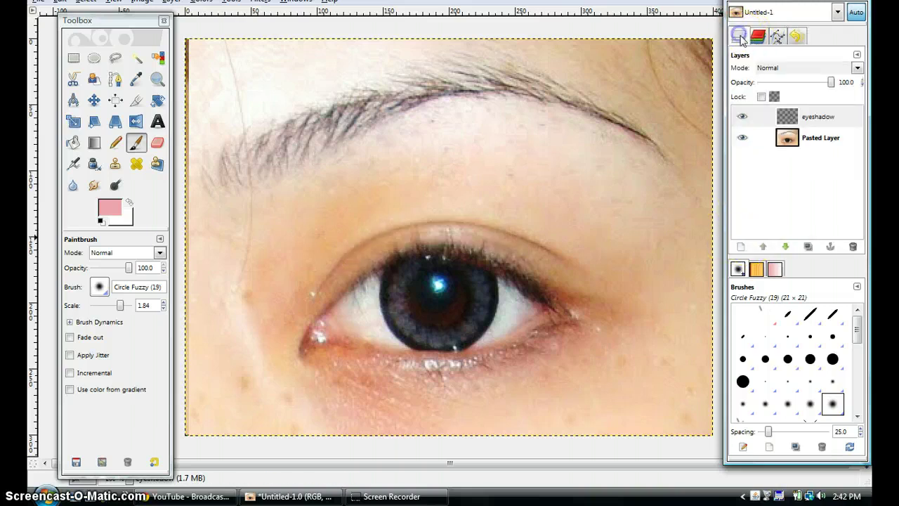
click(787, 138)
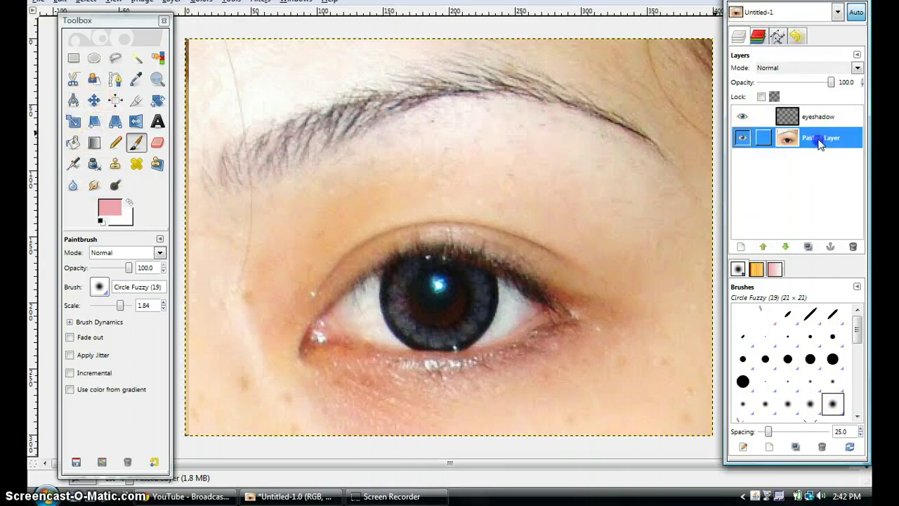
click(94, 185)
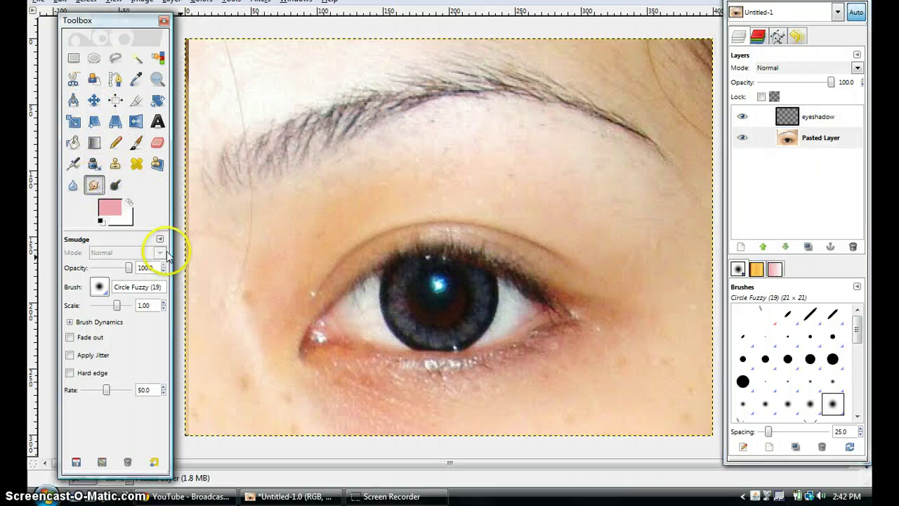
drag(117, 305, 119, 308)
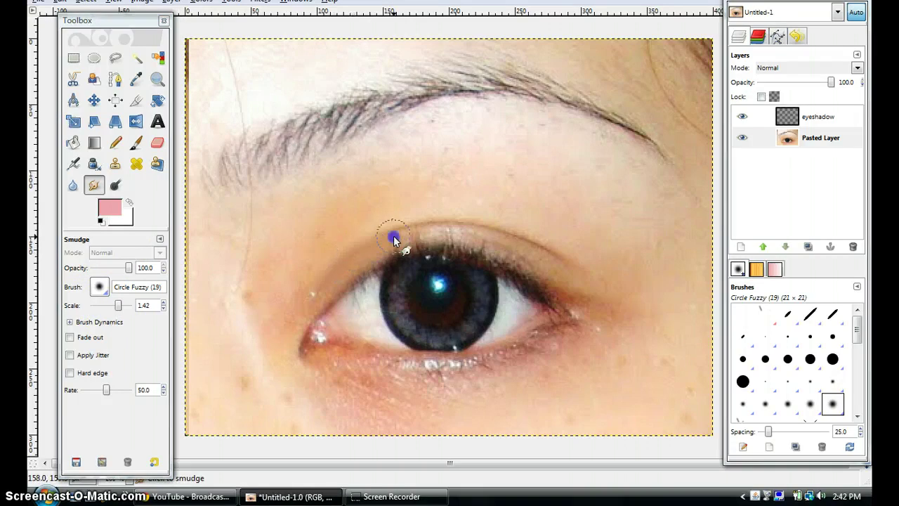
drag(453, 232, 540, 245)
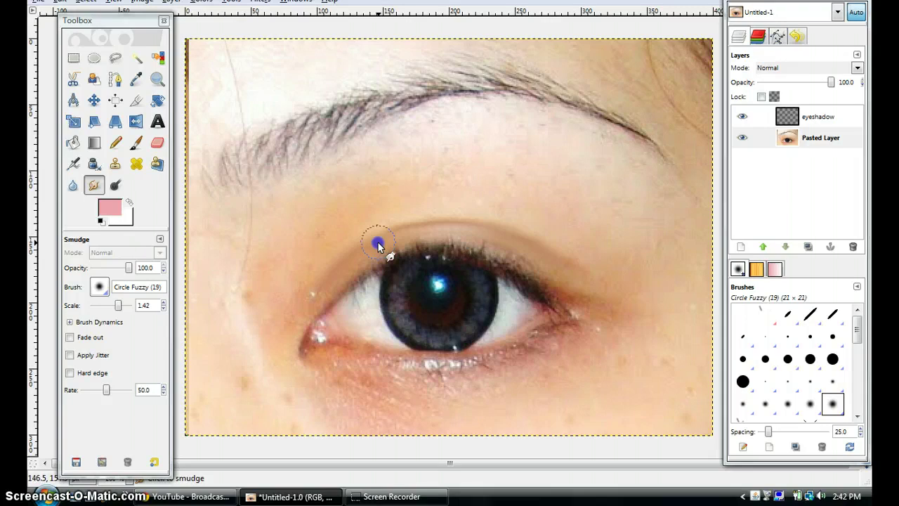
mouse_move(378, 244)
mouse_down()
mouse_move(474, 220)
mouse_move(416, 222)
mouse_move(347, 253)
mouse_up()
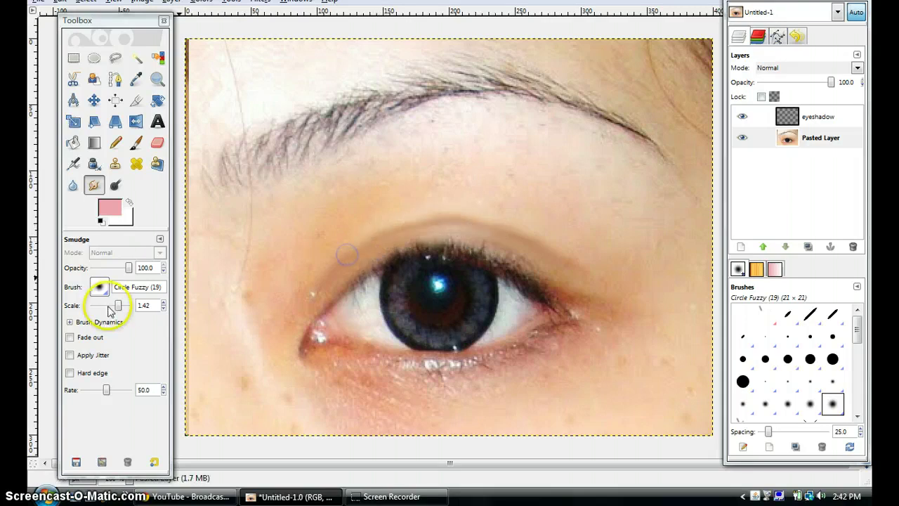
Step: Raise the smudge scale to 2.09 and blend the lid and crease up toward the brow
drag(108, 311, 121, 306)
mouse_move(376, 232)
mouse_down()
mouse_move(356, 237)
mouse_move(332, 271)
mouse_move(346, 248)
mouse_move(330, 257)
mouse_move(369, 240)
mouse_up()
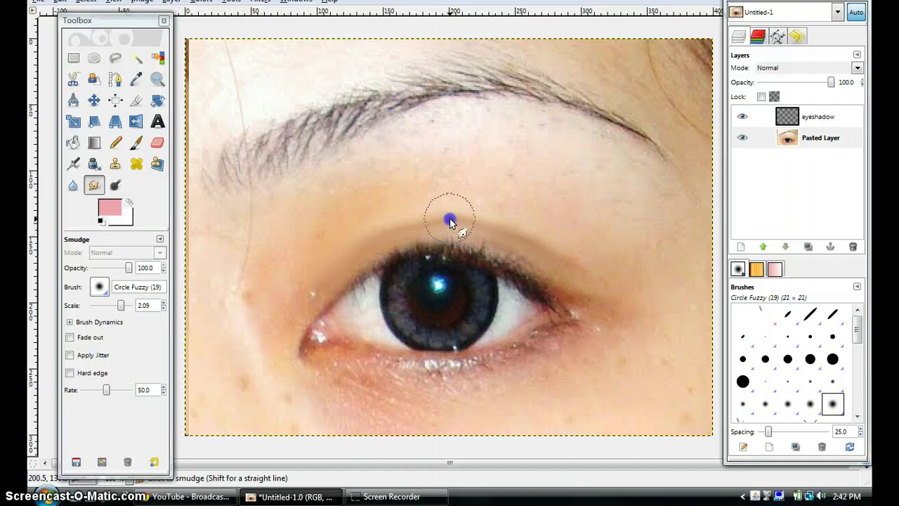
mouse_move(449, 222)
mouse_down()
mouse_move(544, 246)
mouse_move(517, 225)
mouse_move(555, 256)
mouse_move(525, 224)
mouse_move(562, 278)
mouse_move(489, 231)
mouse_move(456, 230)
mouse_move(555, 221)
mouse_move(479, 204)
mouse_move(351, 233)
mouse_move(307, 283)
mouse_move(359, 242)
mouse_move(486, 239)
mouse_up()
mouse_move(565, 283)
mouse_down()
mouse_move(430, 235)
mouse_move(367, 238)
mouse_move(314, 311)
mouse_up()
mouse_move(385, 212)
mouse_down()
mouse_move(478, 200)
mouse_move(574, 265)
mouse_move(582, 281)
mouse_move(432, 188)
mouse_move(316, 232)
mouse_move(351, 170)
mouse_move(522, 129)
mouse_move(598, 155)
mouse_up()
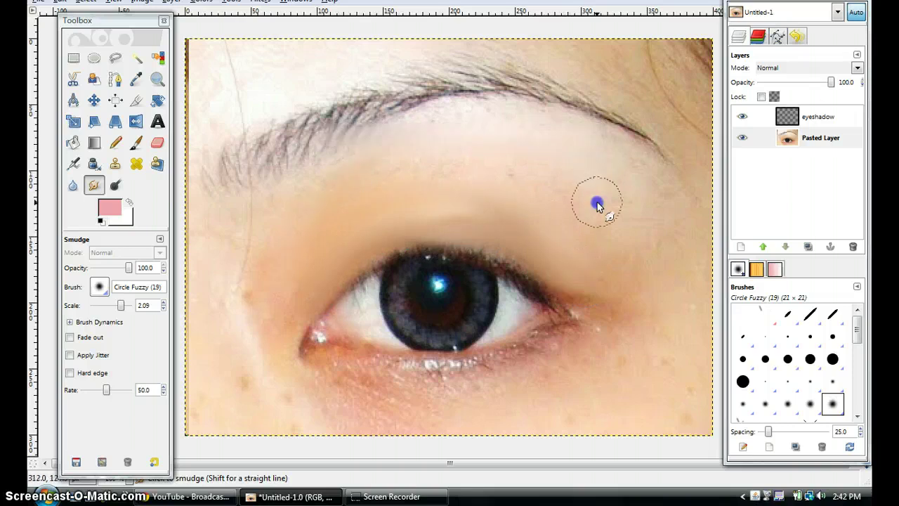
Step: Select the eyeshadow layer and set the Paintbrush colour to the darker pink
click(801, 120)
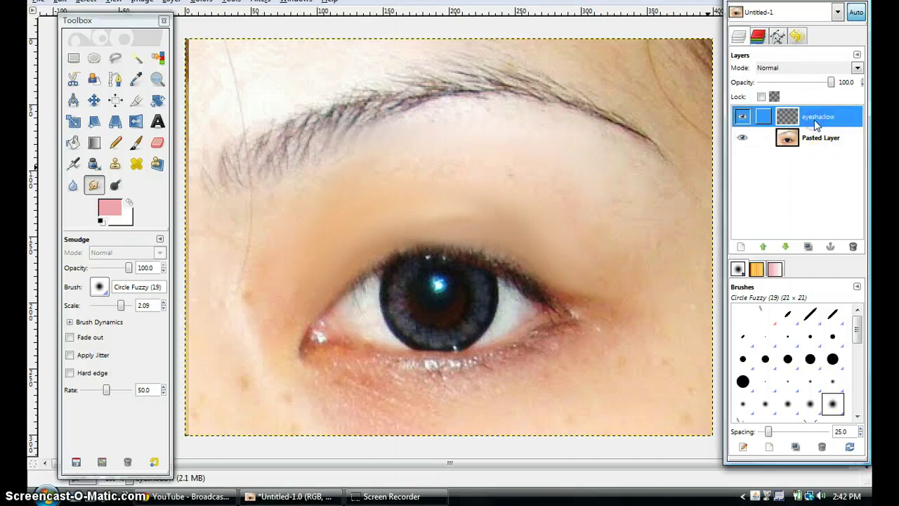
click(136, 143)
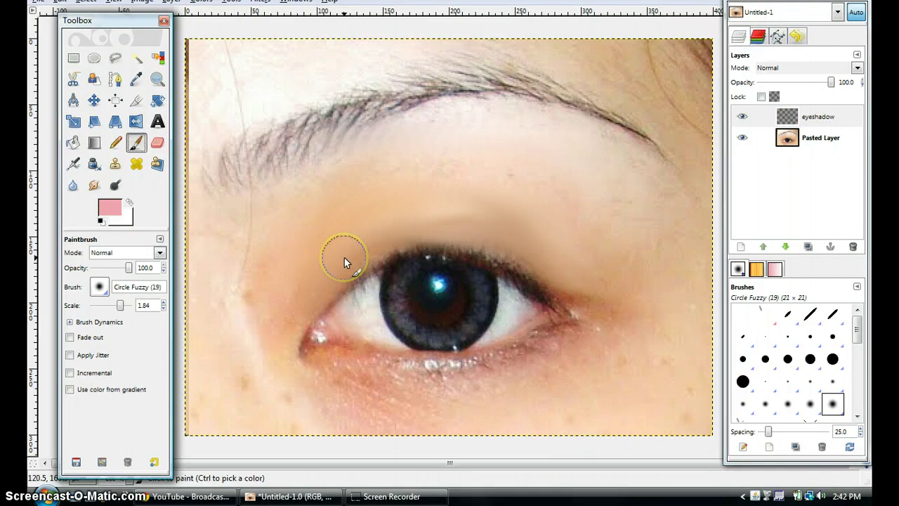
click(108, 208)
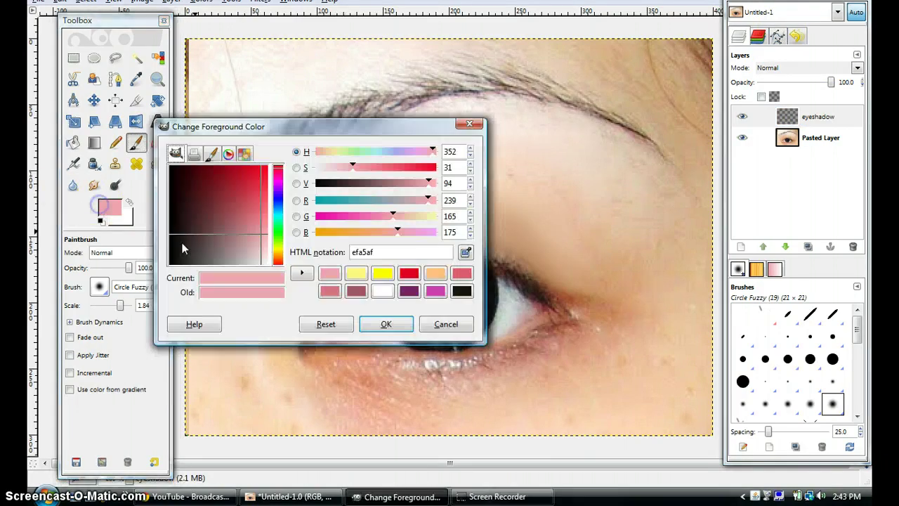
click(462, 274)
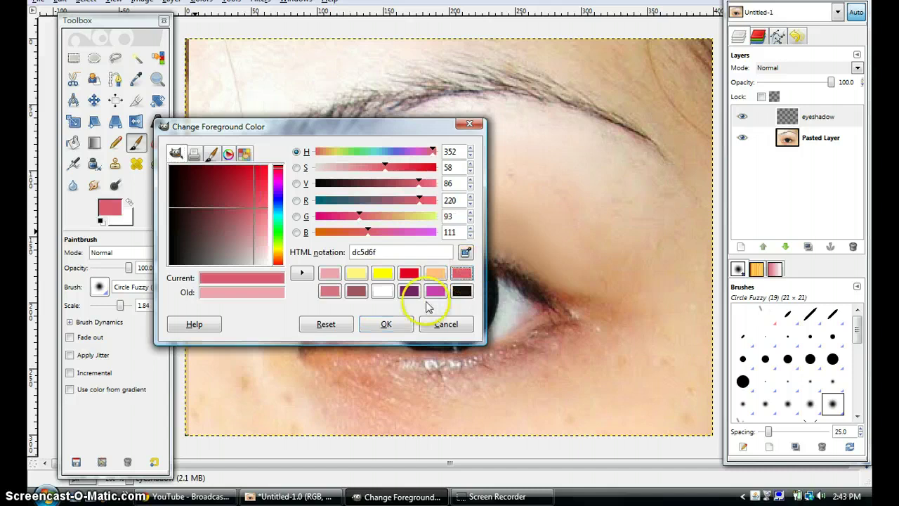
click(386, 324)
Step: Paint pink over the whole upper eyelid, flaring it at the outer corner
mouse_move(328, 265)
mouse_down()
mouse_move(398, 243)
mouse_move(450, 238)
mouse_move(495, 244)
mouse_move(558, 284)
mouse_up()
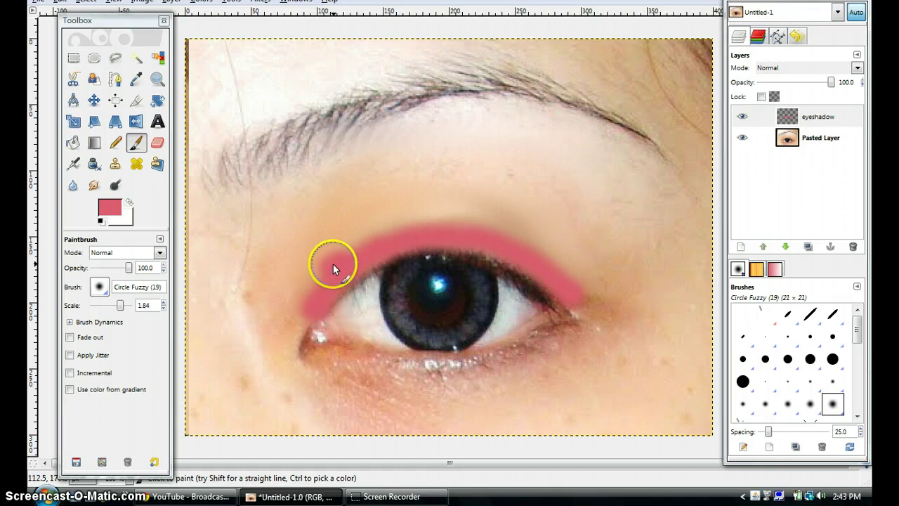
mouse_move(401, 227)
mouse_down()
mouse_move(469, 214)
mouse_move(505, 224)
mouse_move(586, 272)
mouse_up()
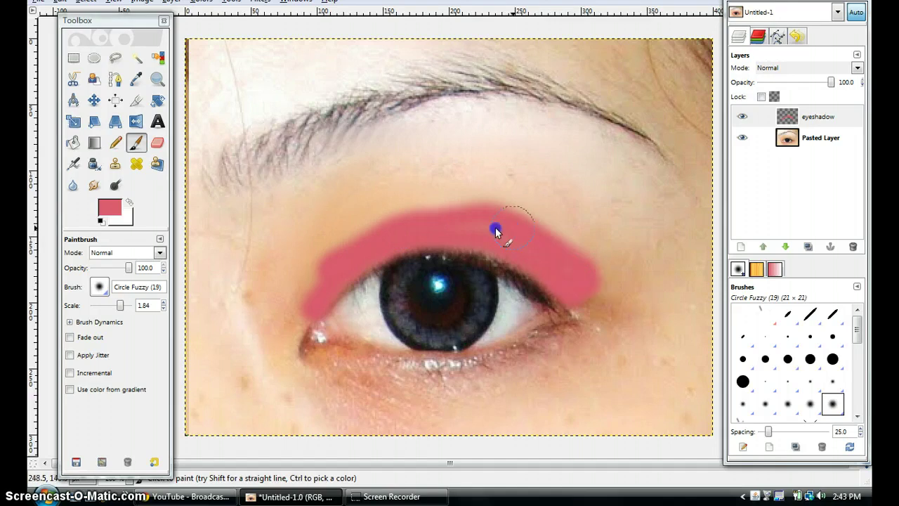
mouse_move(495, 231)
mouse_down()
mouse_move(420, 218)
mouse_move(365, 239)
mouse_up()
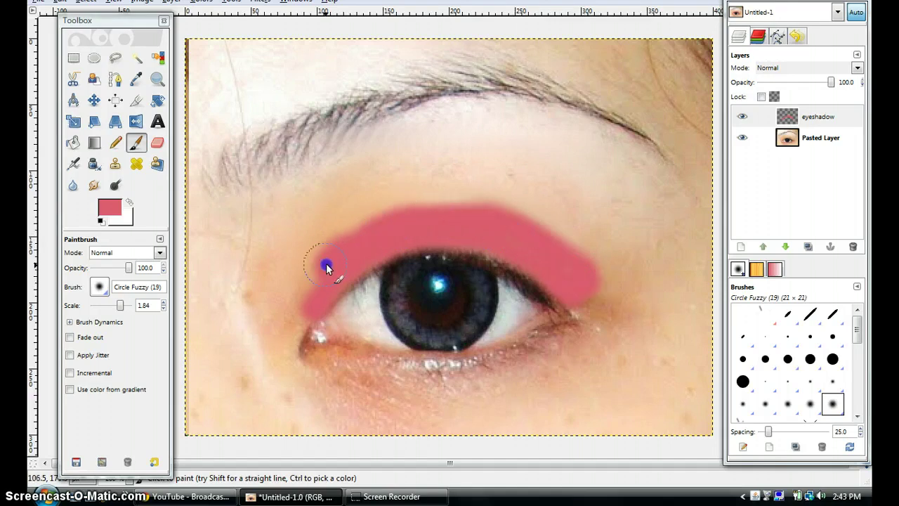
drag(315, 293, 309, 320)
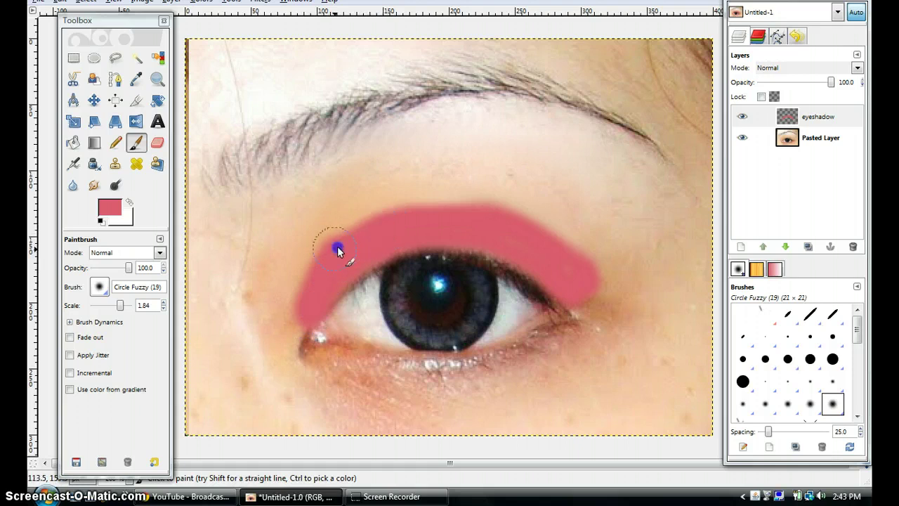
mouse_move(342, 238)
mouse_down()
mouse_move(380, 220)
mouse_move(434, 210)
mouse_move(413, 206)
mouse_move(486, 200)
mouse_move(453, 197)
mouse_move(524, 207)
mouse_move(607, 253)
mouse_up()
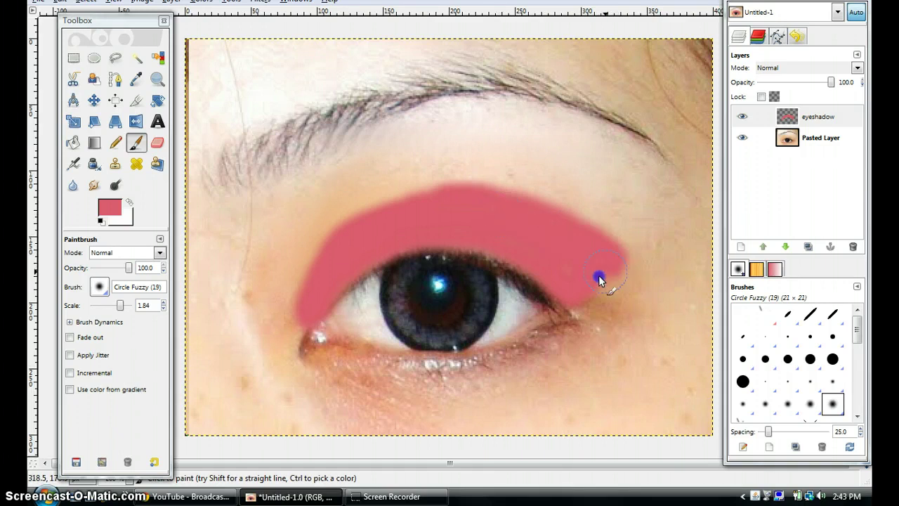
drag(623, 250, 610, 272)
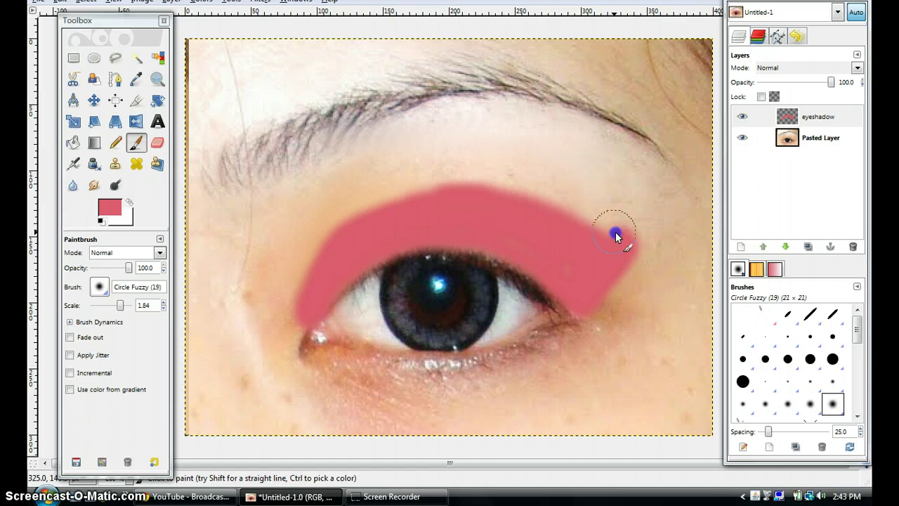
drag(615, 236, 529, 209)
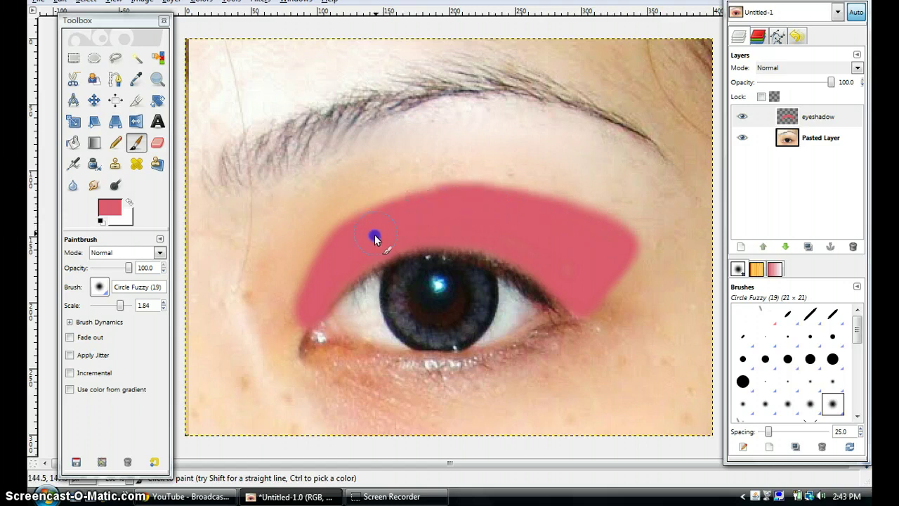
Step: Switch the paint colour to white and paint a thick highlight under the eyebrow
click(131, 204)
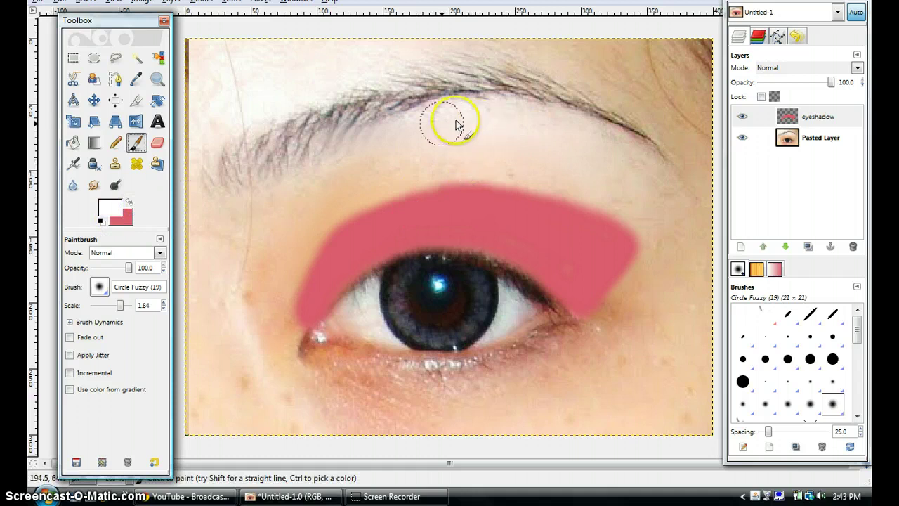
mouse_move(393, 143)
mouse_down()
mouse_move(467, 111)
mouse_move(521, 107)
mouse_move(660, 166)
mouse_up()
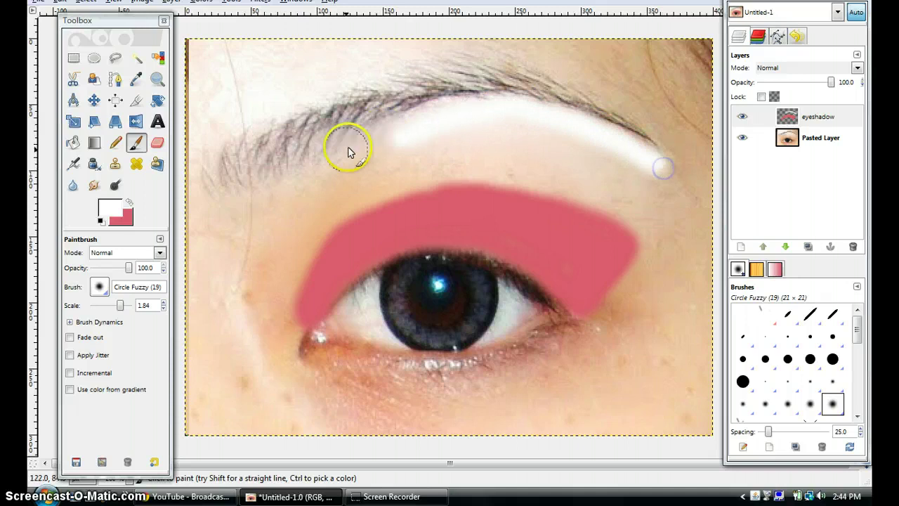
click(367, 156)
mouse_move(367, 156)
mouse_down()
mouse_move(432, 126)
mouse_move(524, 108)
mouse_move(605, 137)
mouse_move(654, 170)
mouse_move(515, 130)
mouse_up()
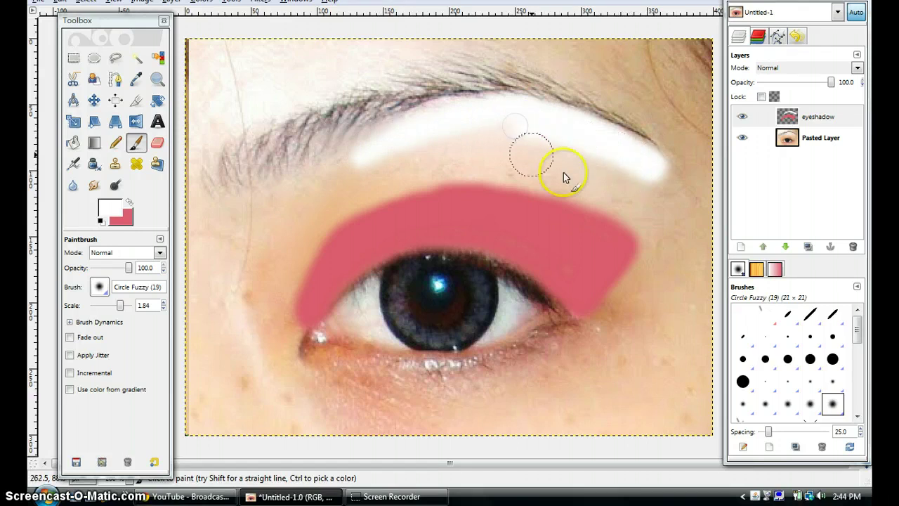
mouse_move(578, 164)
mouse_down()
mouse_move(574, 188)
mouse_move(608, 175)
mouse_move(617, 200)
mouse_move(634, 201)
mouse_move(608, 169)
mouse_move(625, 180)
mouse_move(488, 156)
mouse_move(595, 198)
mouse_move(511, 177)
mouse_move(525, 149)
mouse_move(488, 133)
mouse_move(538, 164)
mouse_move(480, 160)
mouse_move(515, 178)
mouse_move(507, 185)
mouse_move(456, 173)
mouse_move(502, 151)
mouse_move(430, 158)
mouse_move(507, 125)
mouse_move(451, 133)
mouse_move(409, 165)
mouse_move(423, 179)
mouse_move(370, 196)
mouse_move(340, 186)
mouse_move(326, 200)
mouse_move(355, 198)
mouse_move(336, 213)
mouse_up()
Step: Carry the white highlight down along the inner eye corner
mouse_move(355, 184)
mouse_down()
mouse_move(311, 246)
mouse_move(293, 295)
mouse_up()
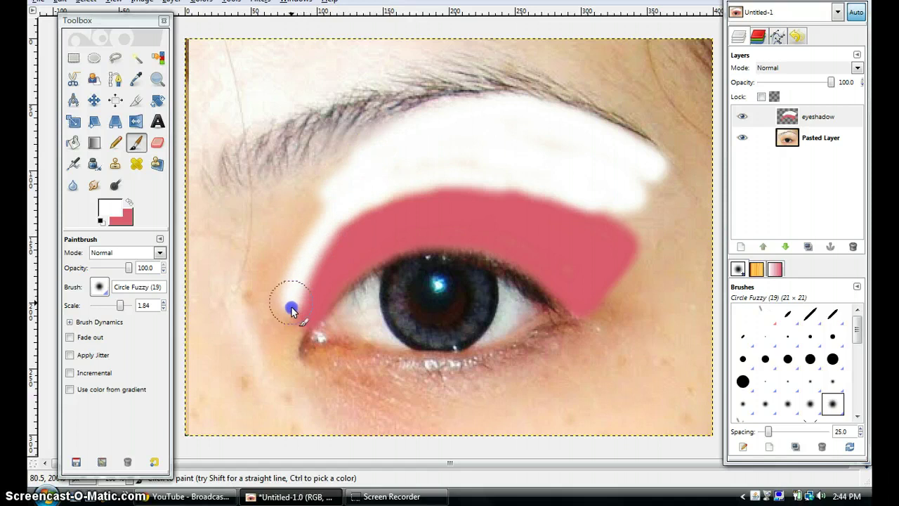
mouse_move(292, 309)
mouse_down()
mouse_move(292, 352)
mouse_move(319, 356)
mouse_move(288, 349)
mouse_move(296, 324)
mouse_up()
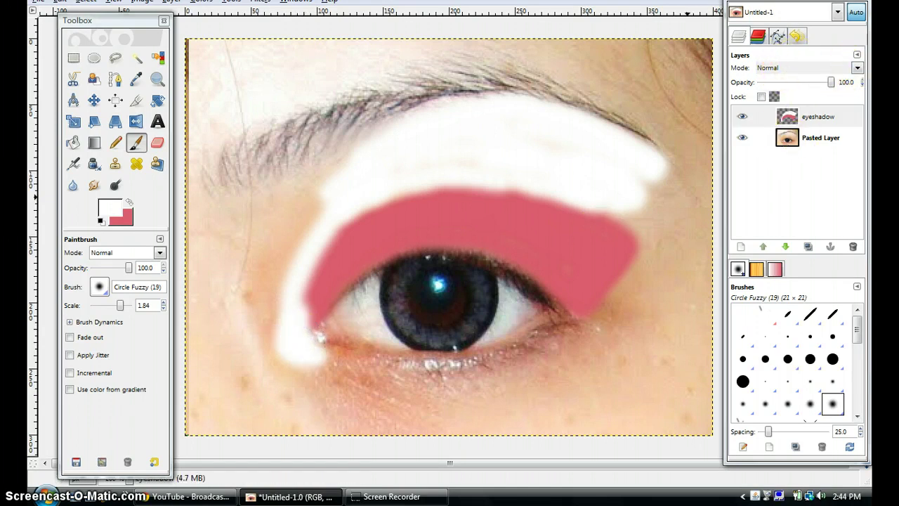
drag(826, 1, 802, 16)
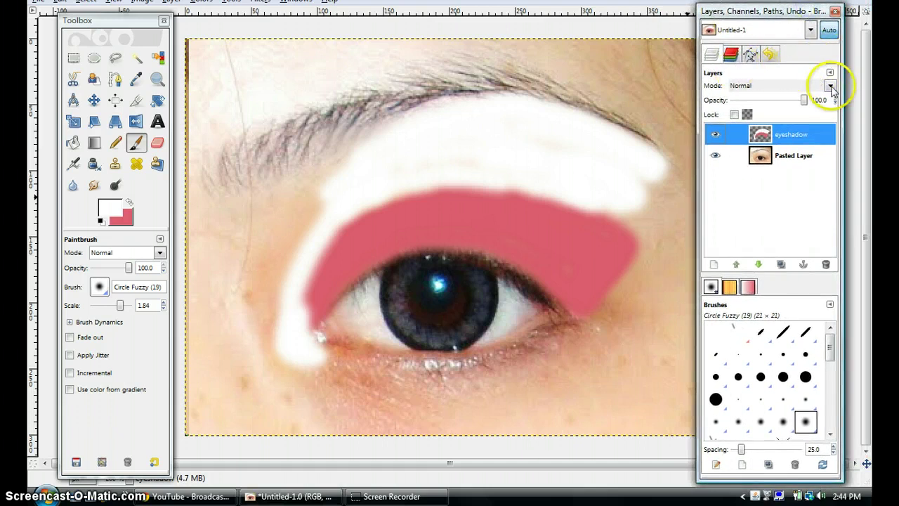
click(830, 86)
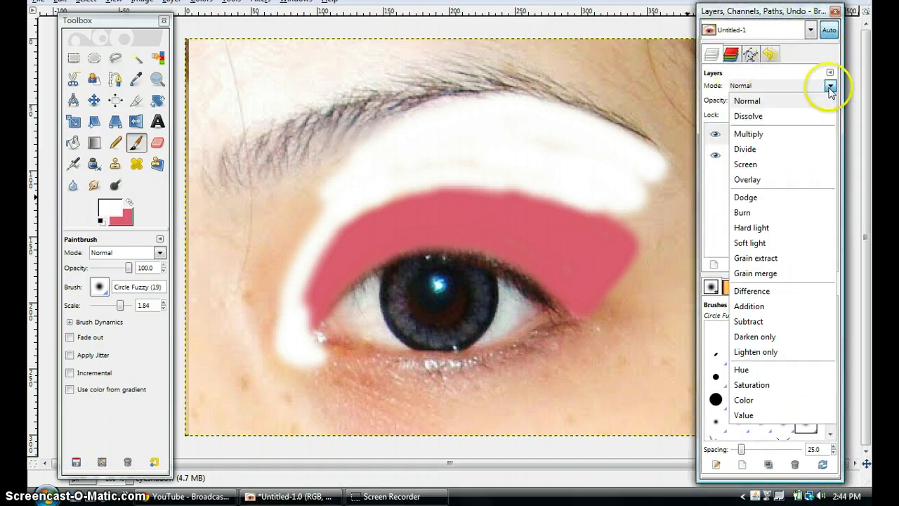
Step: Set the eyeshadow layer to Overlay and smudge the highlight and eyeshadow edges at scale 4.57
click(764, 180)
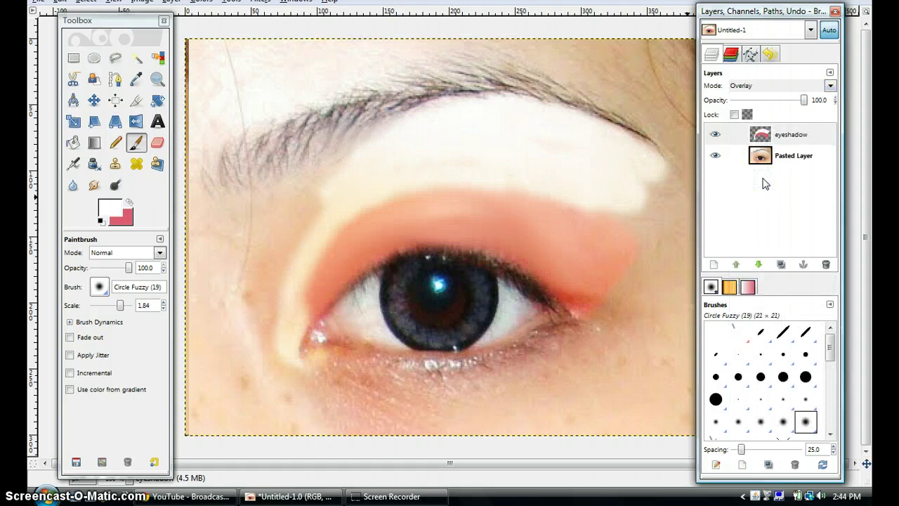
drag(764, 14, 800, 5)
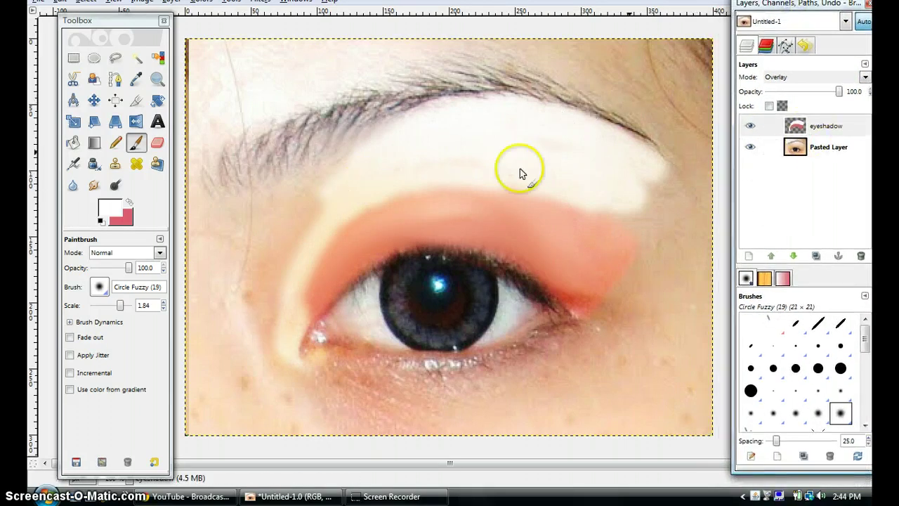
click(94, 184)
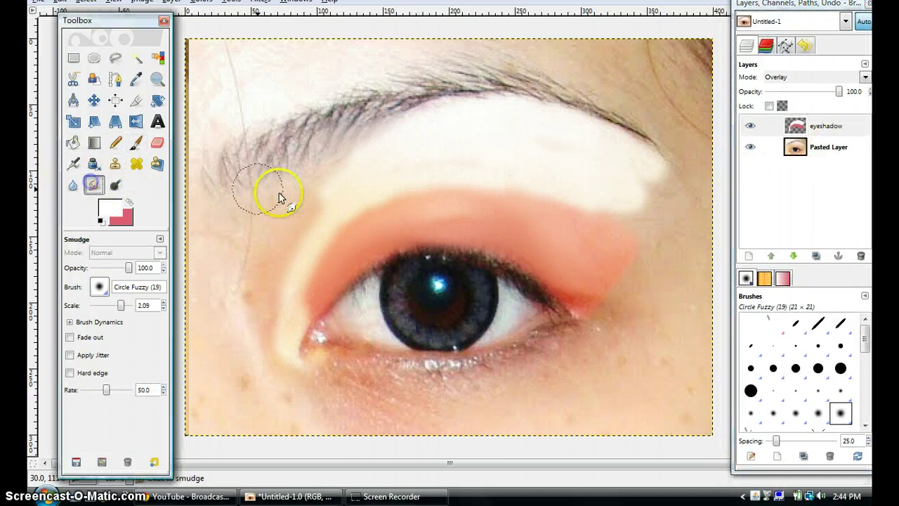
drag(120, 305, 125, 304)
mouse_move(409, 201)
mouse_down()
mouse_move(449, 196)
mouse_move(493, 213)
mouse_move(496, 196)
mouse_move(528, 213)
mouse_move(512, 223)
mouse_move(551, 199)
mouse_move(566, 214)
mouse_move(552, 229)
mouse_move(554, 218)
mouse_move(573, 230)
mouse_move(536, 194)
mouse_move(510, 204)
mouse_move(484, 190)
mouse_move(418, 192)
mouse_move(375, 211)
mouse_move(322, 195)
mouse_move(295, 207)
mouse_move(306, 205)
mouse_move(292, 234)
mouse_move(286, 229)
mouse_move(291, 221)
mouse_move(287, 292)
mouse_move(274, 326)
mouse_up()
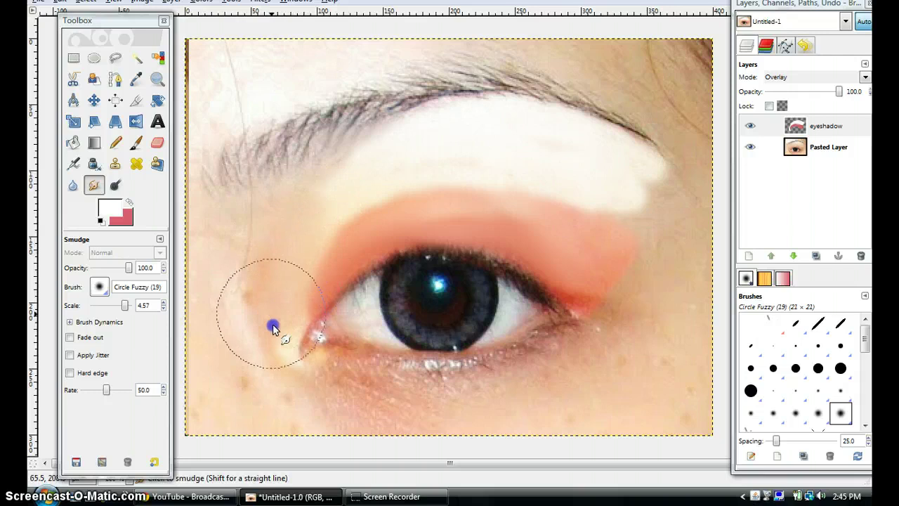
drag(373, 209, 368, 213)
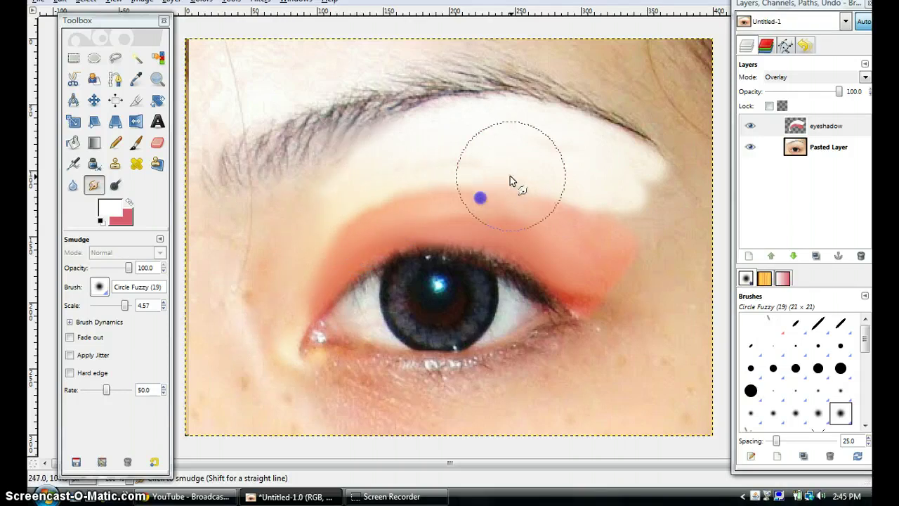
mouse_move(510, 177)
mouse_down()
mouse_move(547, 212)
mouse_move(605, 202)
mouse_up()
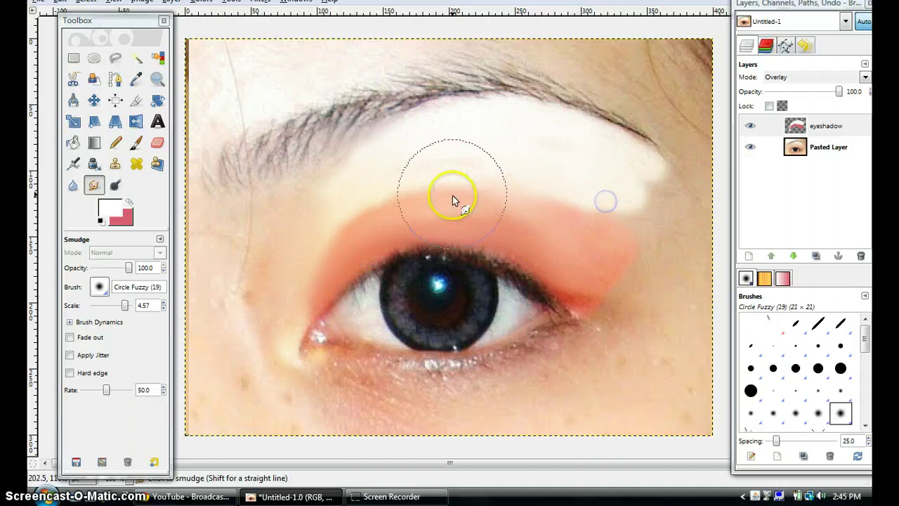
mouse_move(427, 191)
mouse_down()
mouse_move(339, 220)
mouse_move(347, 225)
mouse_move(330, 228)
mouse_move(328, 212)
mouse_move(337, 224)
mouse_move(323, 237)
mouse_move(316, 210)
mouse_up()
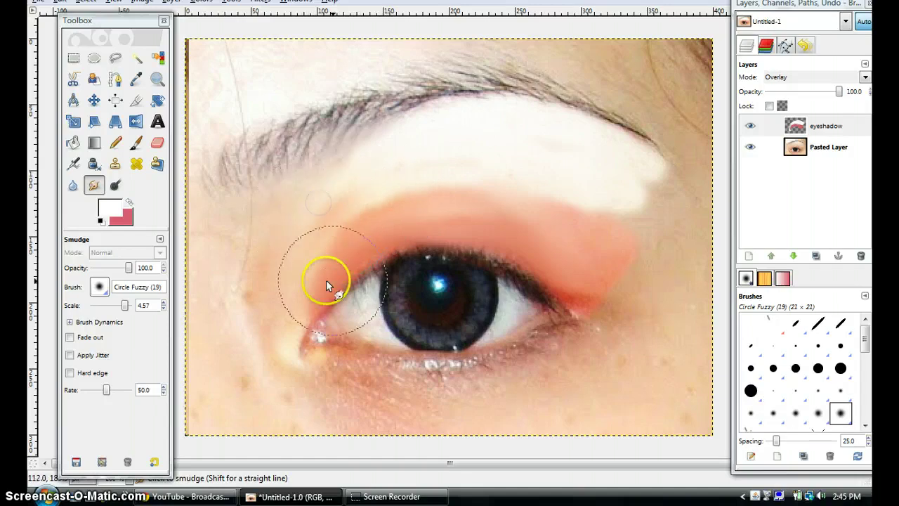
Step: Apply a 28 px Gaussian Blur to soften the eyeshadow
click(230, 4)
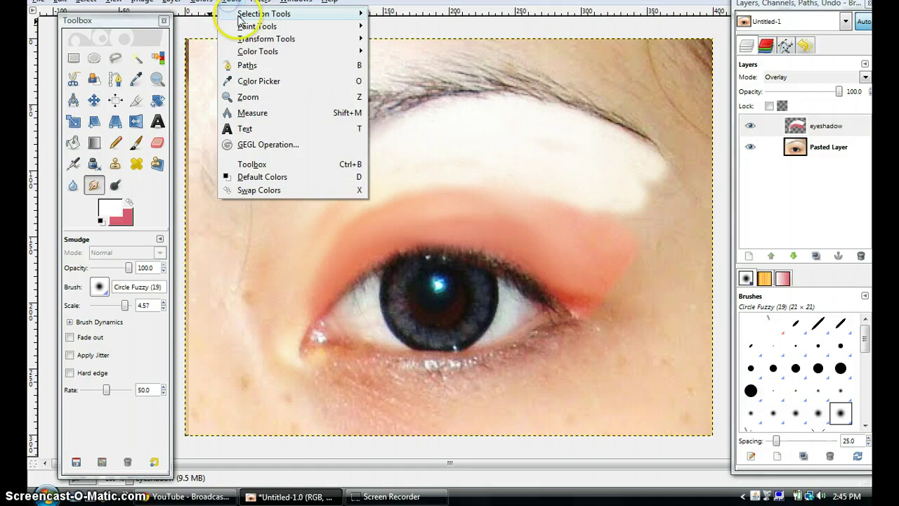
click(260, 4)
click(260, 5)
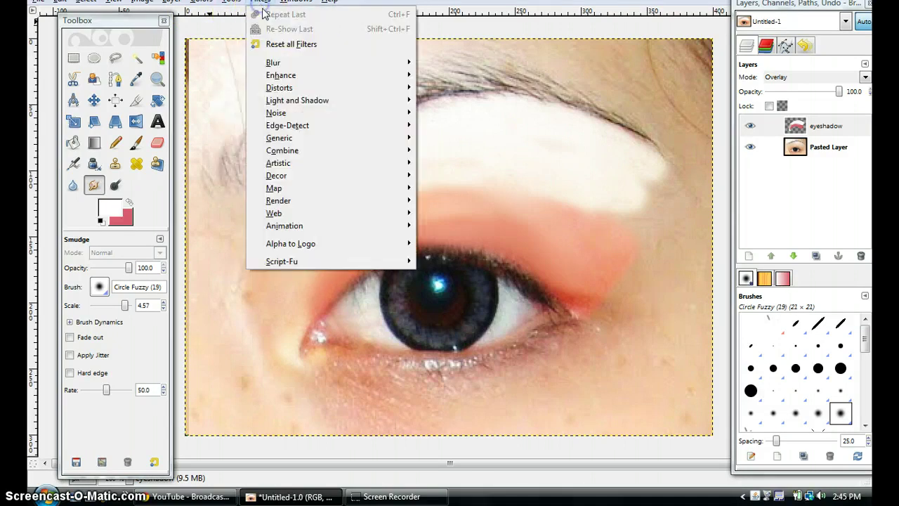
mouse_move(297, 74)
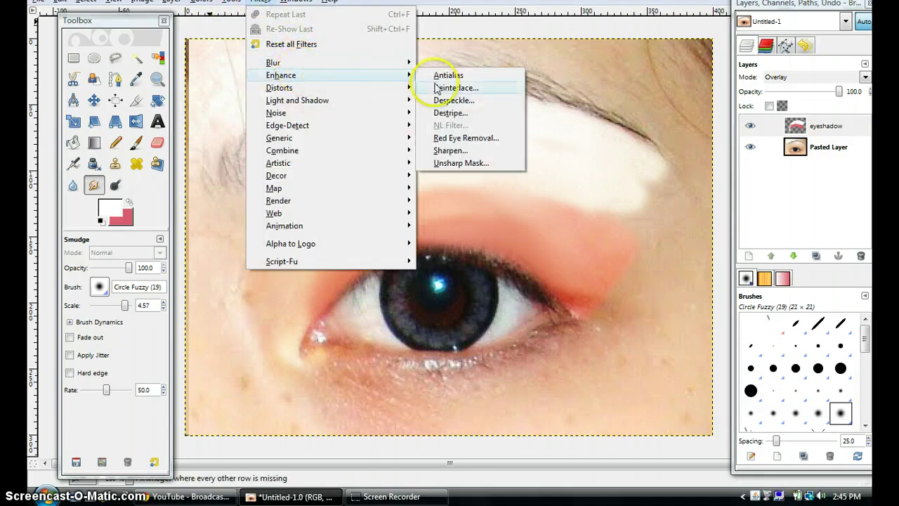
click(335, 62)
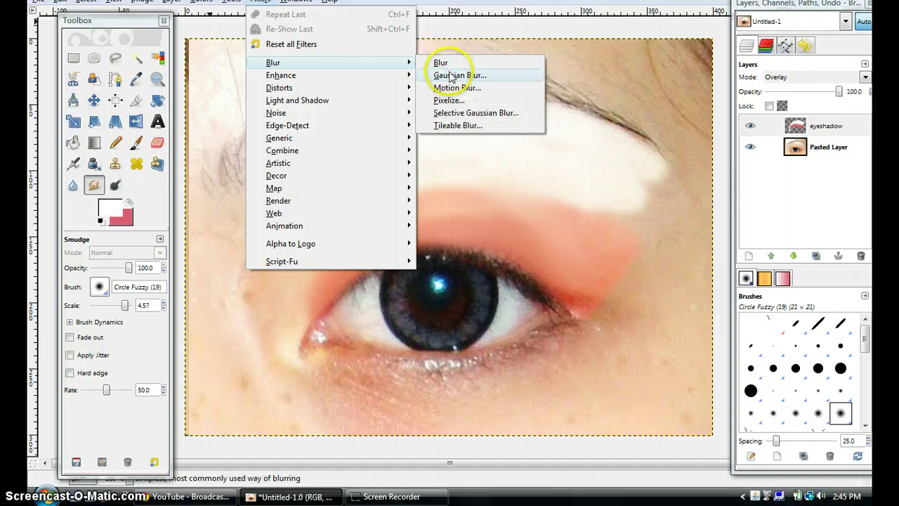
click(450, 76)
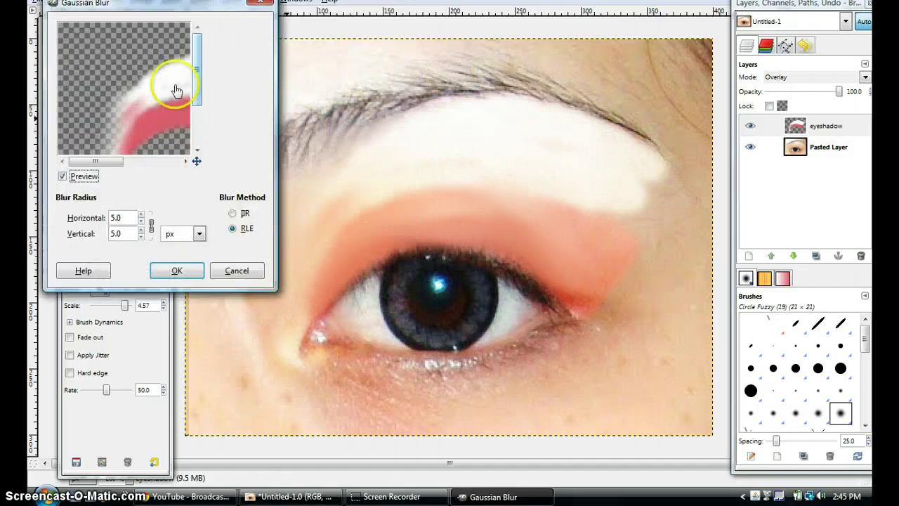
drag(103, 164, 133, 166)
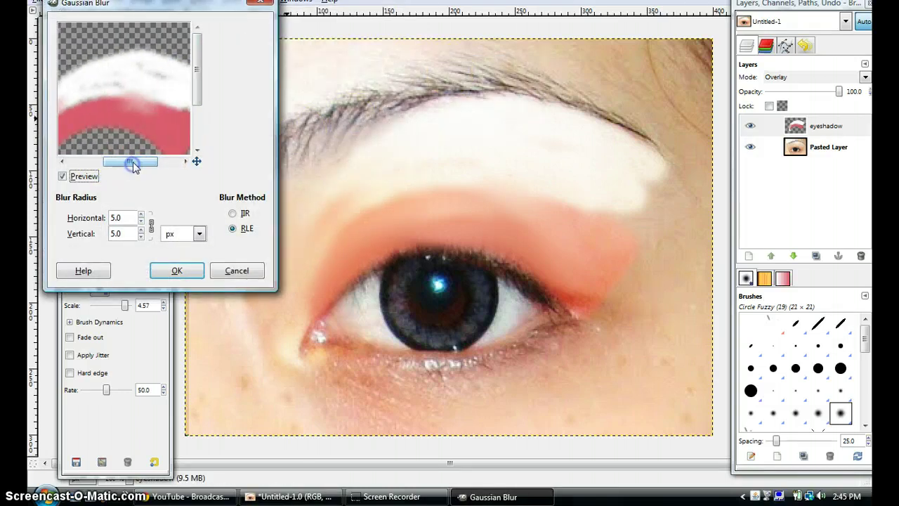
click(141, 214)
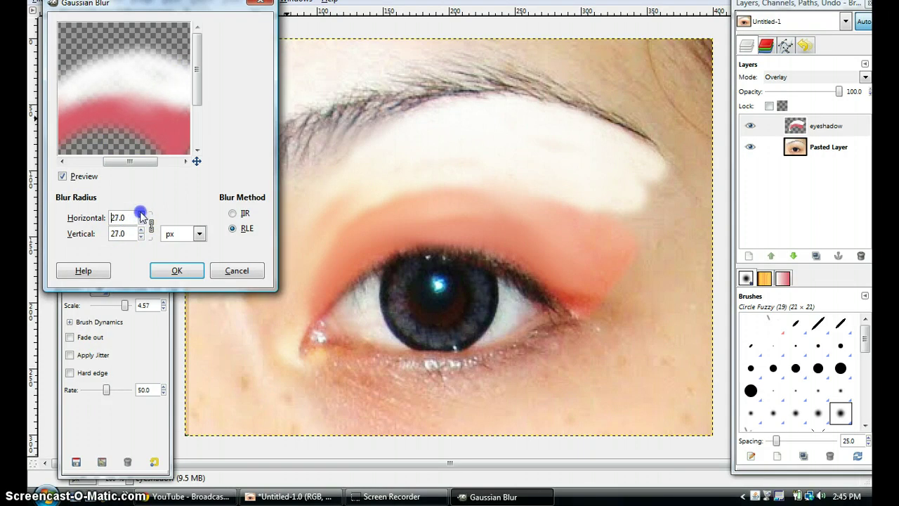
click(167, 273)
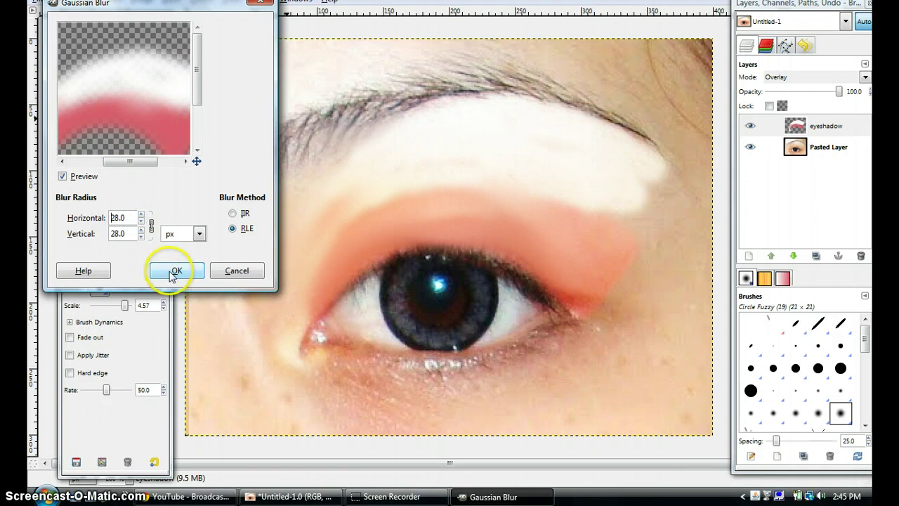
Step: Hide and then restore the tool and layer panels to check the blurred result
key(Tab)
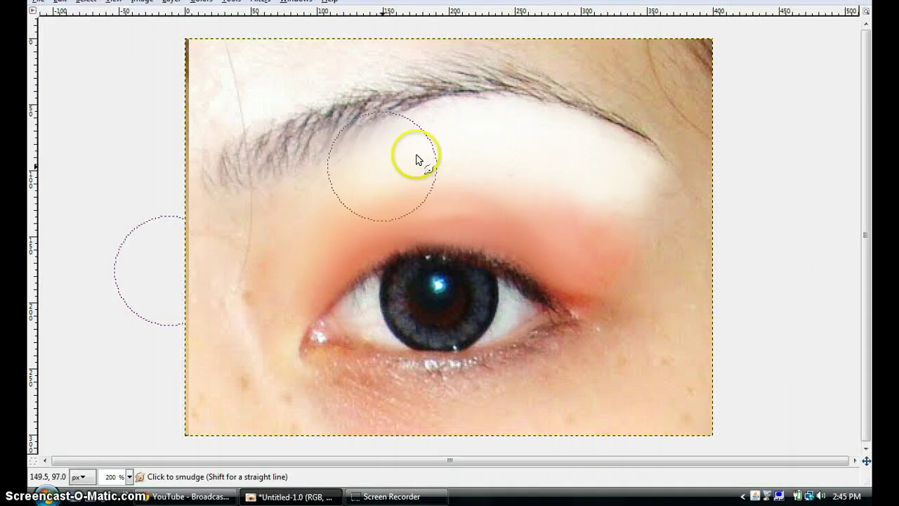
key(Tab)
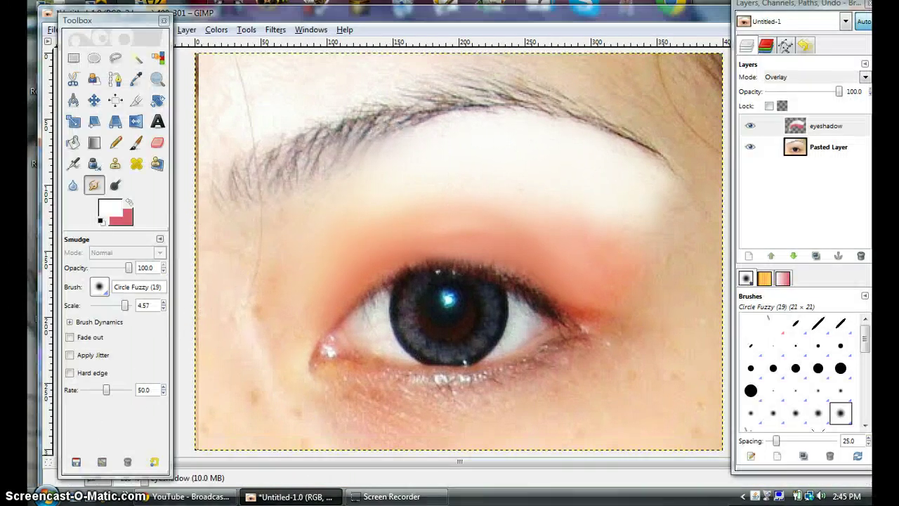
mouse_move(820, 3)
mouse_down()
mouse_move(829, 49)
mouse_move(828, 0)
mouse_up()
Step: Maximize the image window and add a transparent layer named eyebrow
click(842, 13)
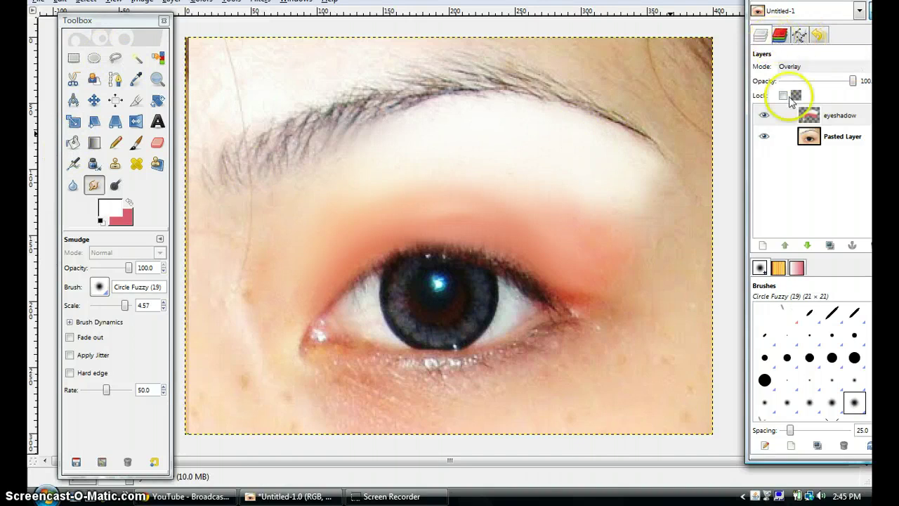
click(761, 245)
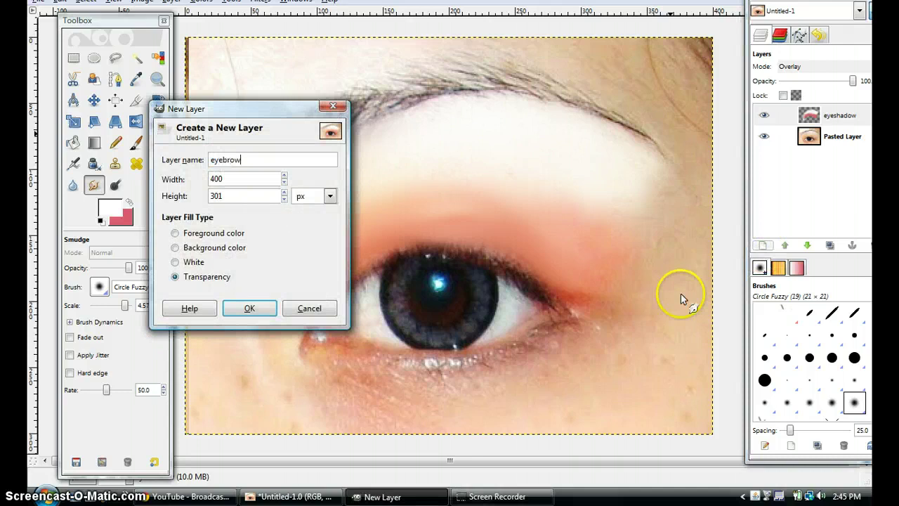
click(247, 307)
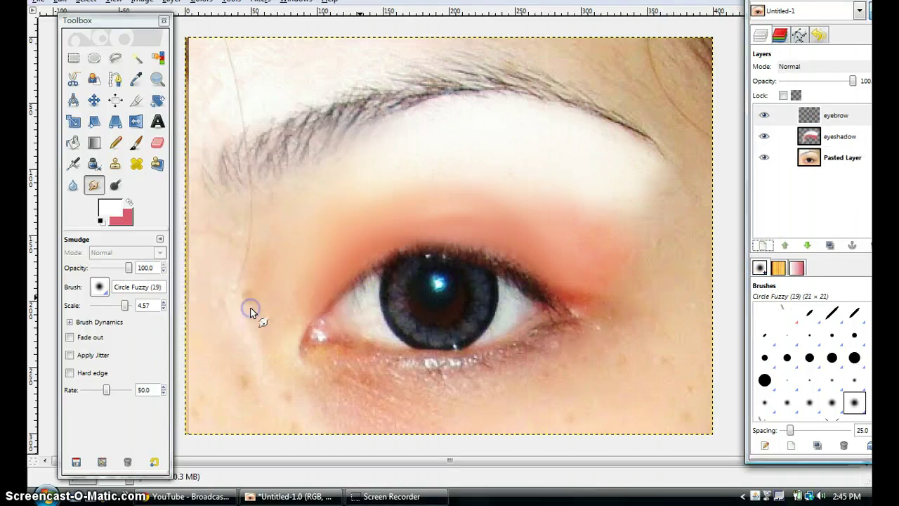
click(136, 149)
Step: Set the background colour to dark brown 5b2502 and the brush scale to 1.24
click(126, 220)
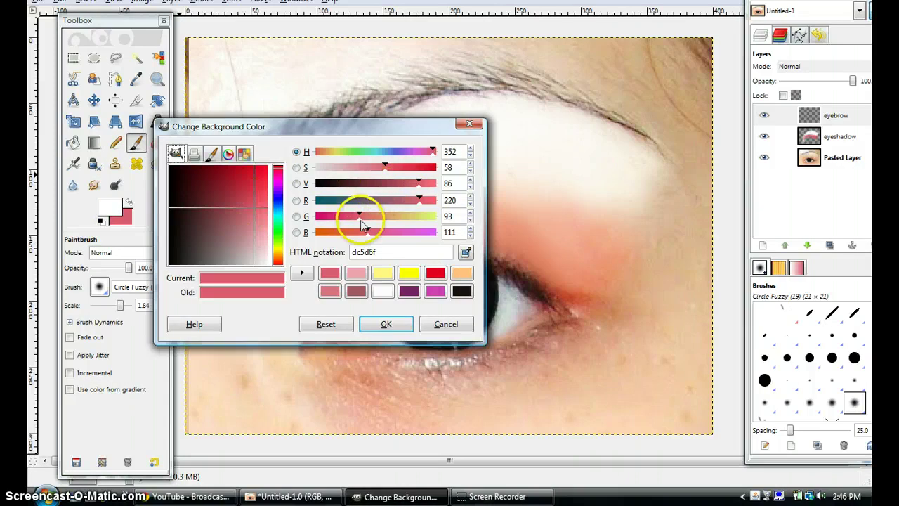
drag(413, 184, 360, 187)
drag(429, 152, 326, 155)
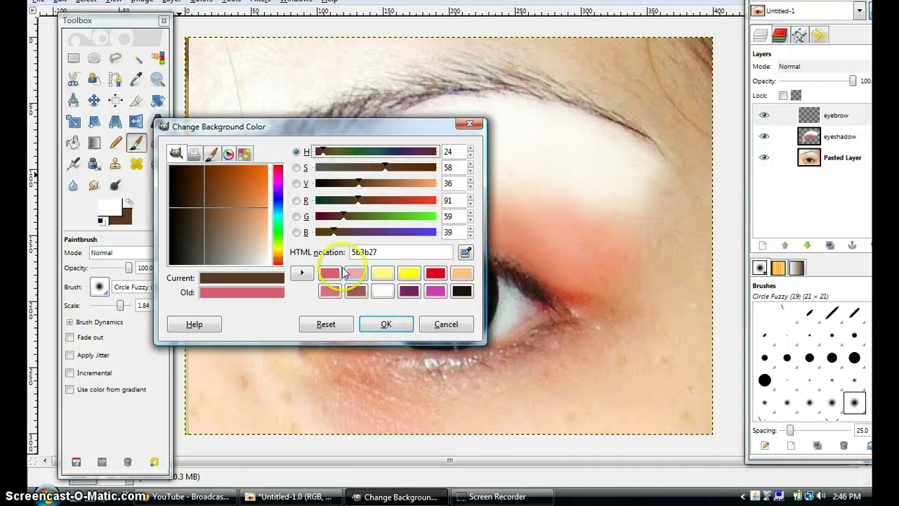
drag(384, 169, 440, 172)
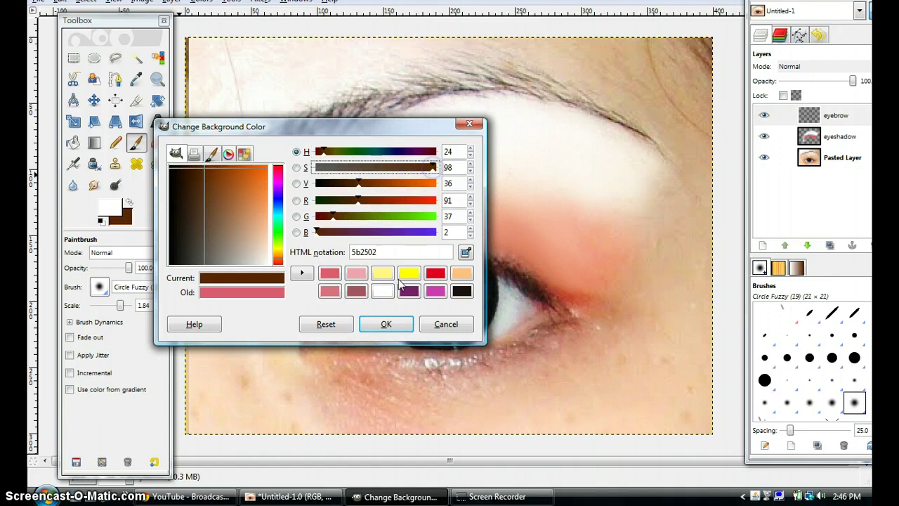
click(385, 325)
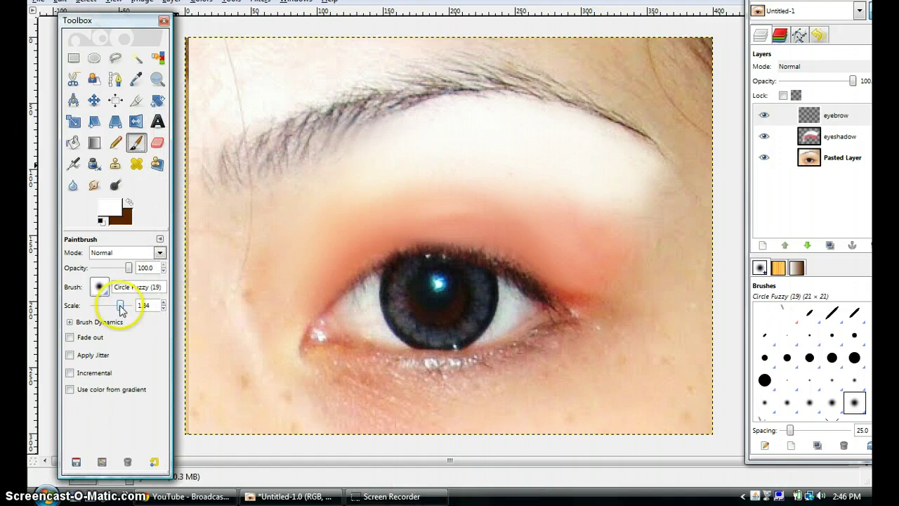
drag(121, 305, 117, 306)
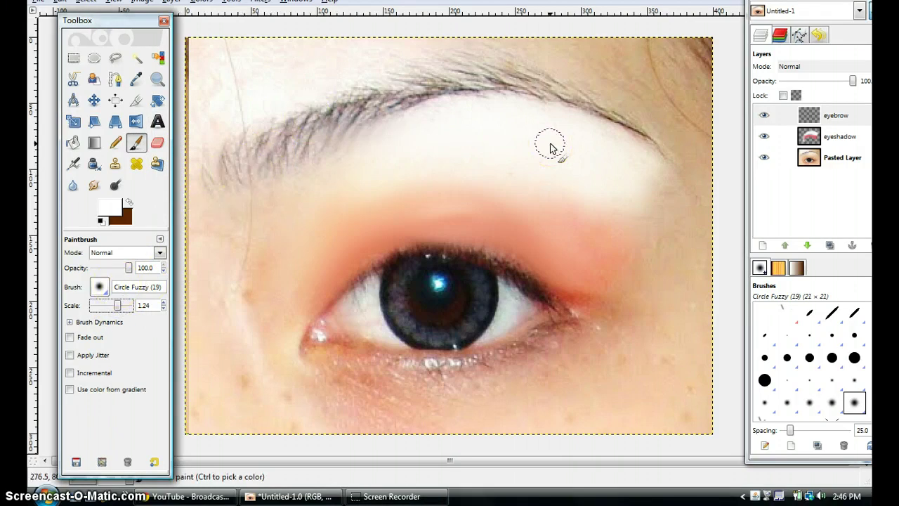
Step: Make brown the paint colour and paint the eyebrow from its inner end to the tail
drag(309, 147, 195, 184)
click(129, 202)
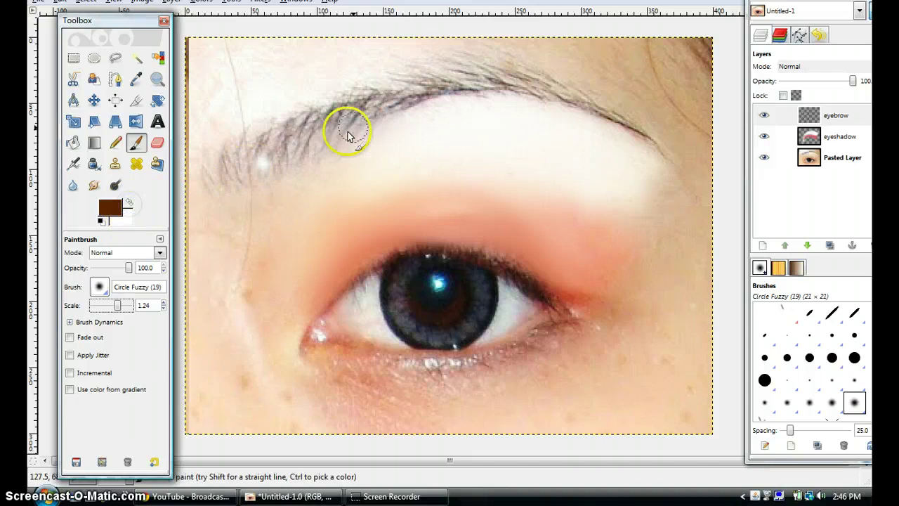
mouse_move(298, 139)
mouse_down()
mouse_move(222, 172)
mouse_move(235, 192)
mouse_move(218, 169)
mouse_up()
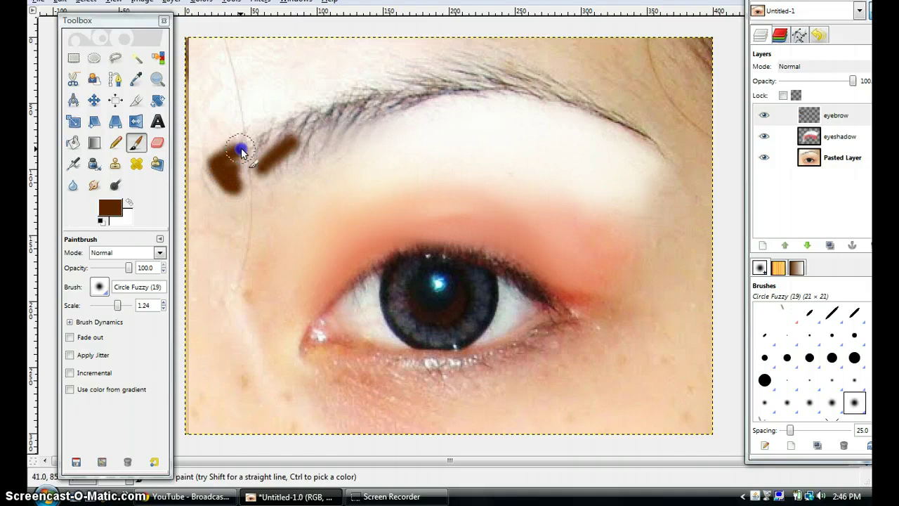
mouse_move(289, 127)
mouse_down()
mouse_move(358, 95)
mouse_move(453, 72)
mouse_up()
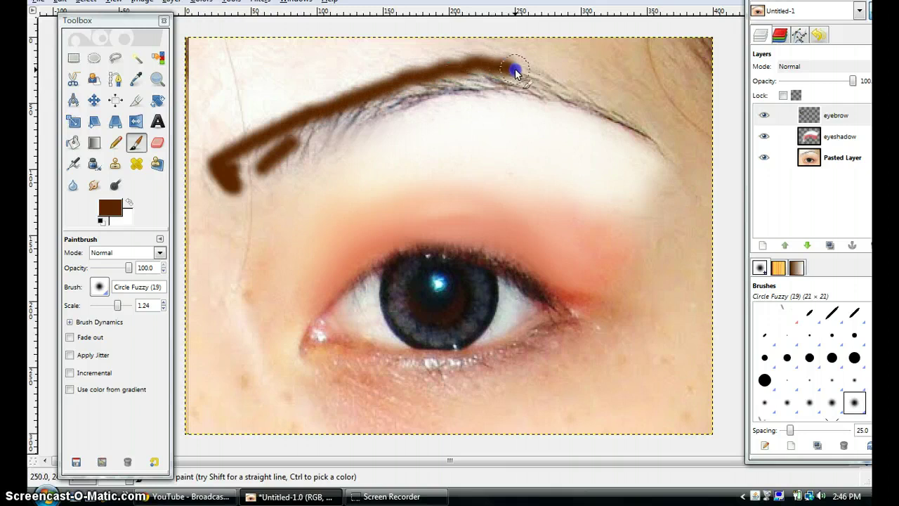
drag(515, 71, 586, 106)
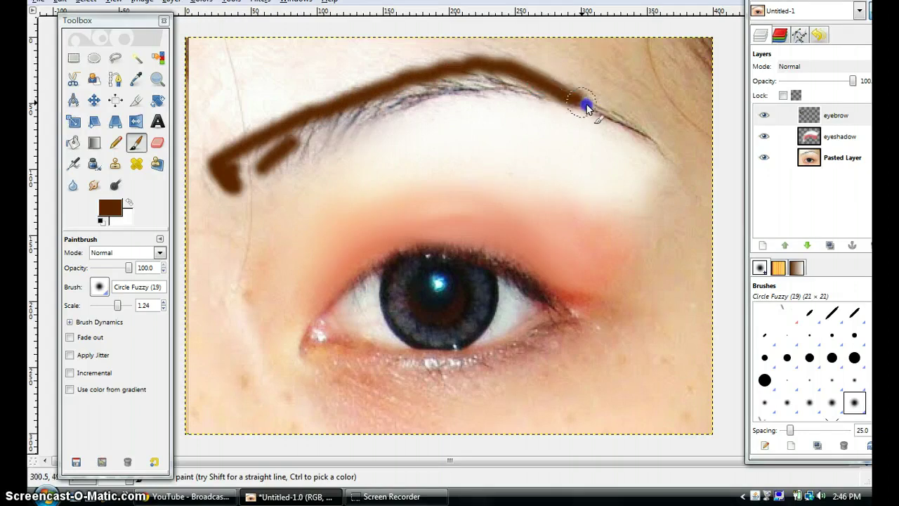
drag(650, 139, 657, 140)
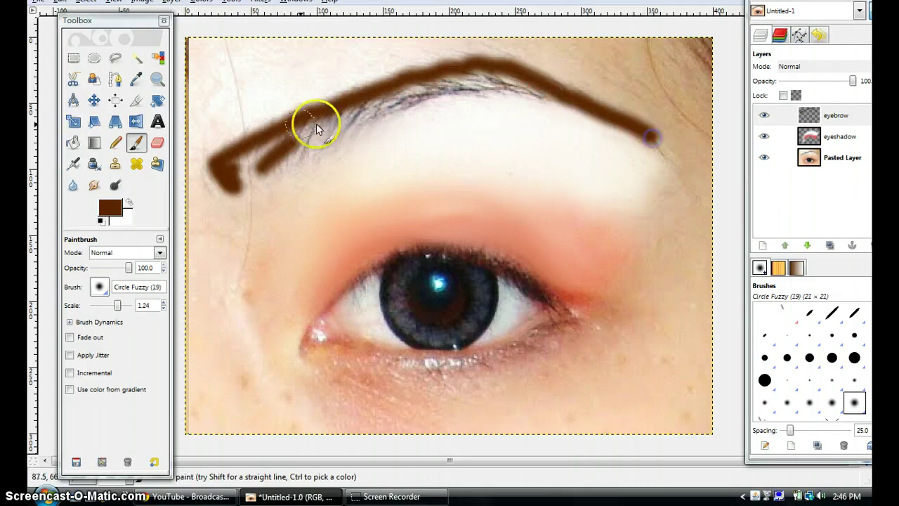
Step: Fill in the eyebrow's inner hook and middle with solid brown
click(234, 186)
drag(269, 174, 425, 104)
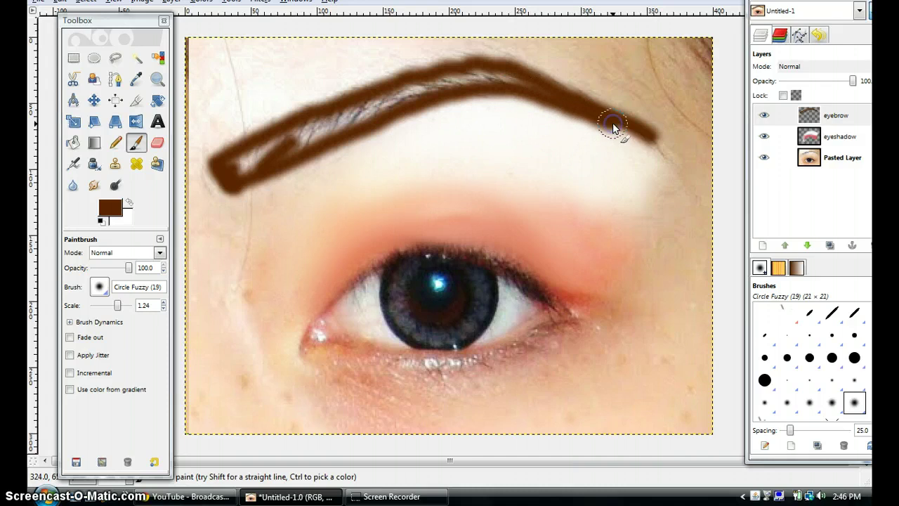
mouse_move(215, 144)
mouse_down()
mouse_move(261, 178)
mouse_move(248, 158)
mouse_move(319, 143)
mouse_move(243, 147)
mouse_move(327, 116)
mouse_move(262, 143)
mouse_move(384, 109)
mouse_move(307, 130)
mouse_move(394, 92)
mouse_move(333, 128)
mouse_move(424, 83)
mouse_move(443, 77)
mouse_move(384, 105)
mouse_move(502, 69)
mouse_move(456, 79)
mouse_up()
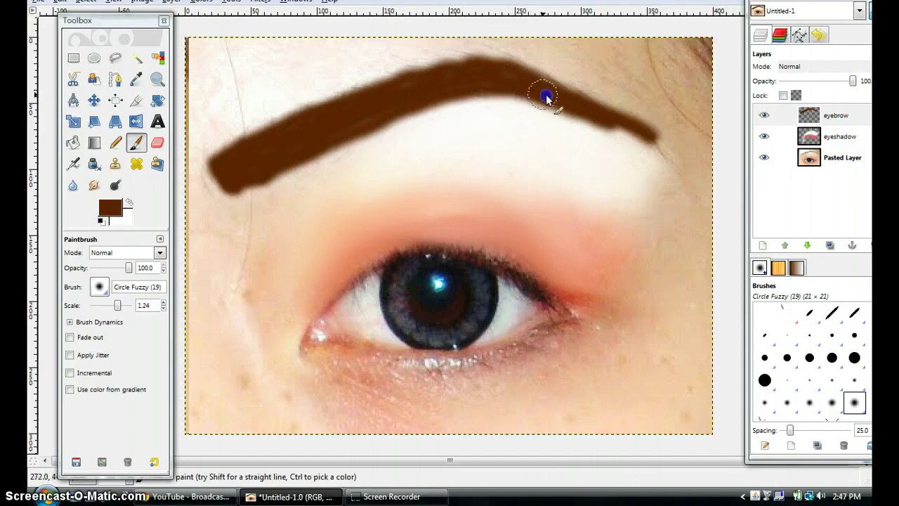
mouse_move(547, 99)
mouse_down()
mouse_move(391, 116)
mouse_move(234, 161)
mouse_move(227, 154)
mouse_move(219, 179)
mouse_up()
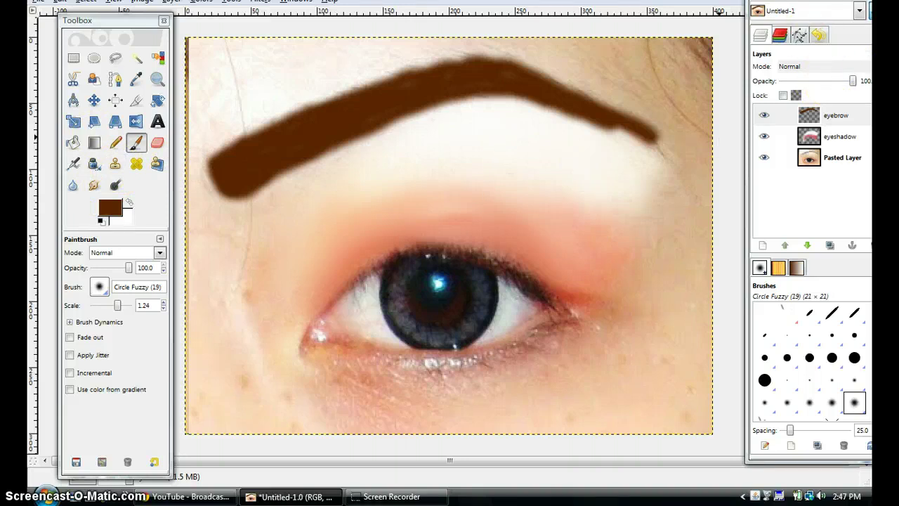
drag(818, 0, 793, 12)
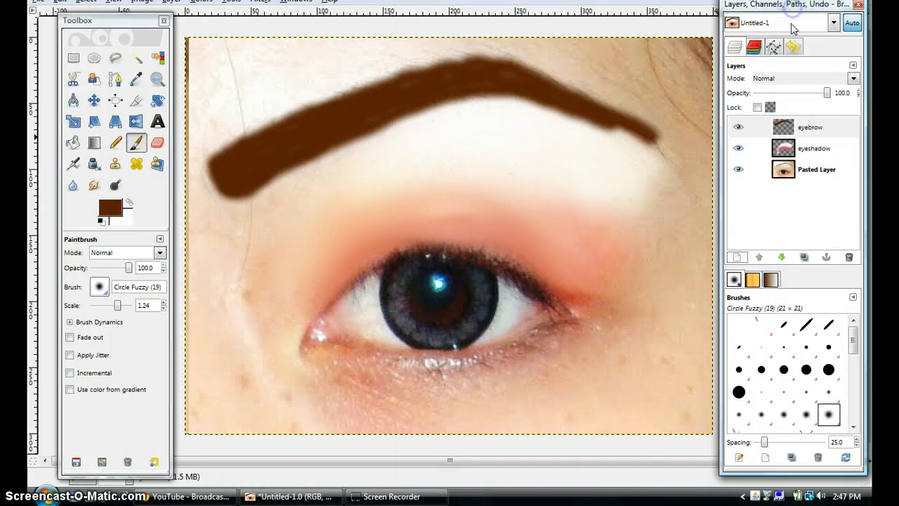
Step: Try Overlay mode and lower opacity on the eyebrow layer, then revert to Normal
click(852, 78)
click(792, 173)
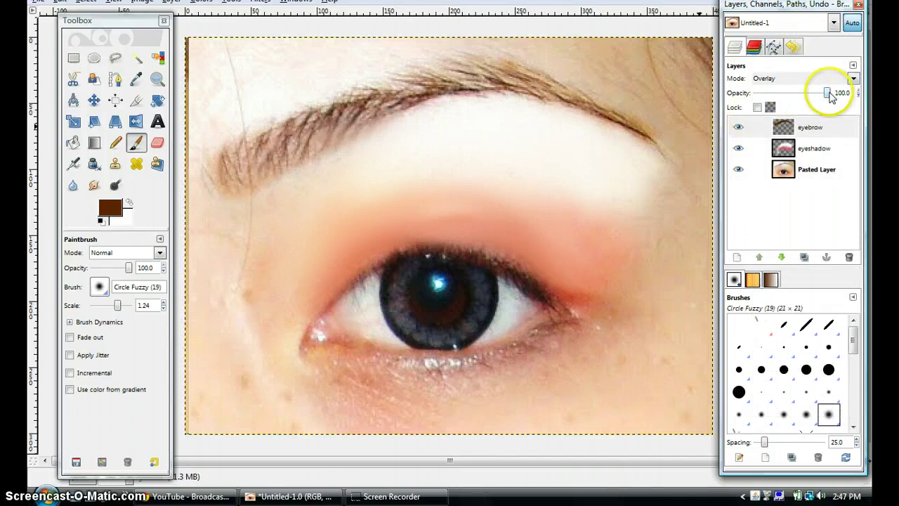
drag(830, 95, 855, 88)
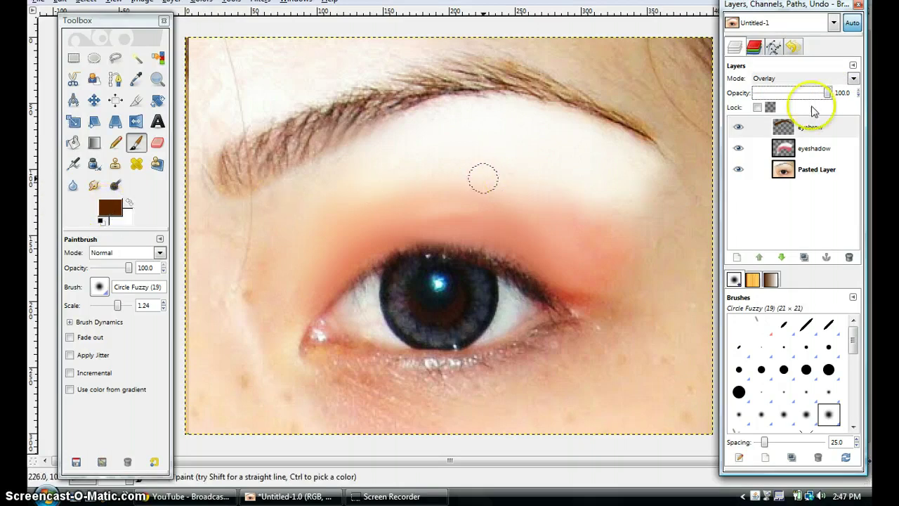
click(853, 78)
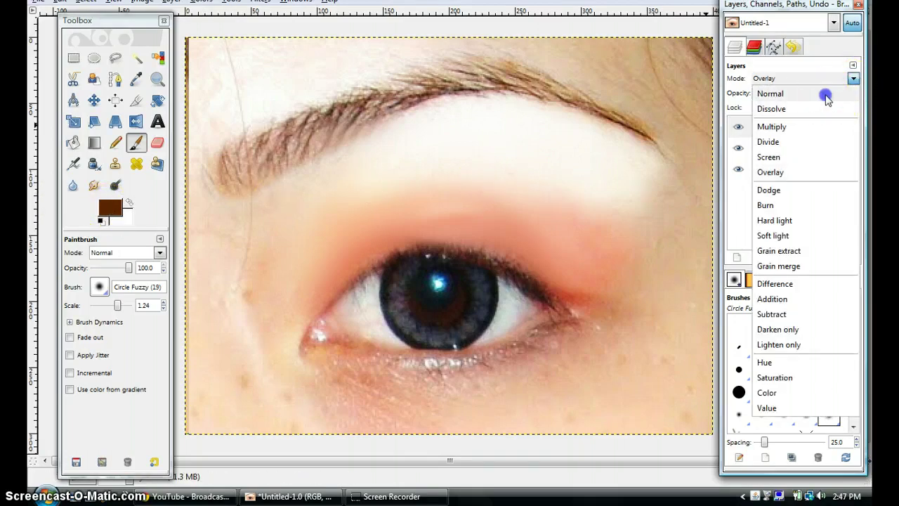
click(822, 94)
Step: Set the foreground colour to the near-black brown 200d01
click(112, 208)
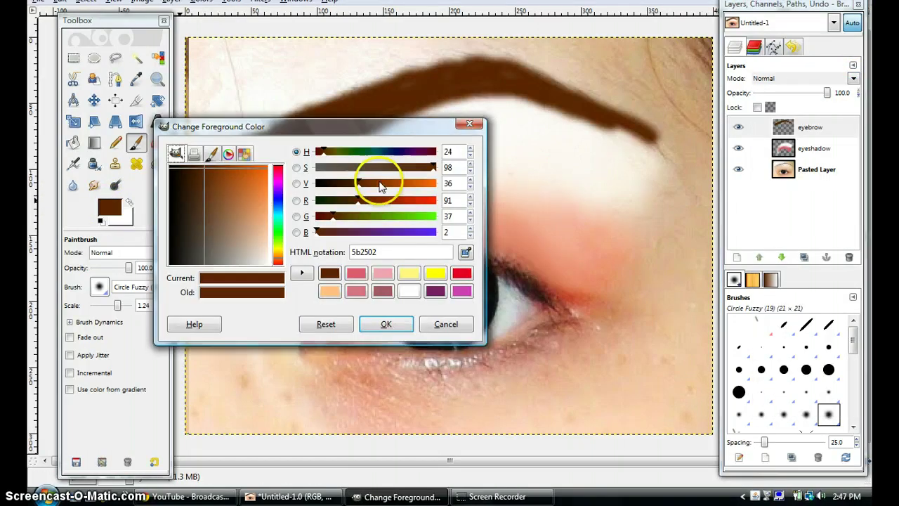
drag(357, 186, 326, 190)
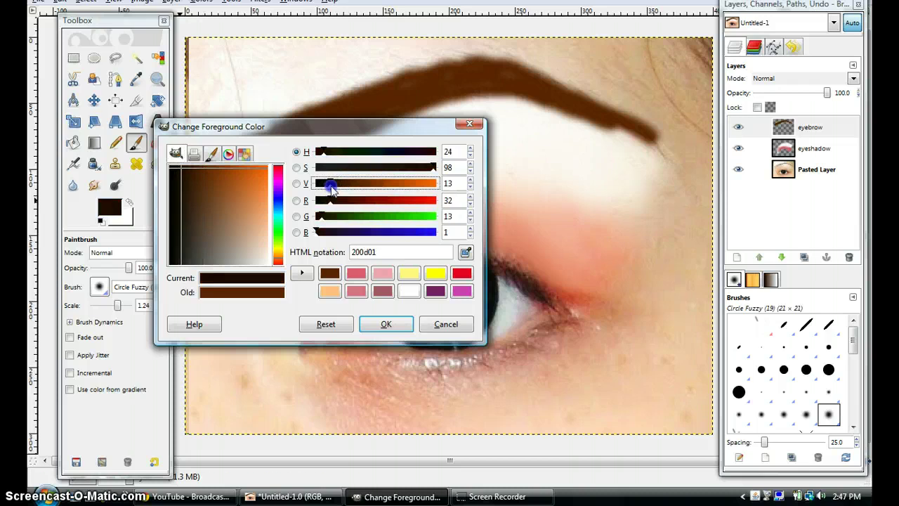
click(387, 324)
Step: Repaint the eyebrow thicker at brush scale 1.61, from inner end through arch to tail
mouse_move(260, 156)
mouse_down()
mouse_move(297, 136)
mouse_move(230, 166)
mouse_move(226, 187)
mouse_up()
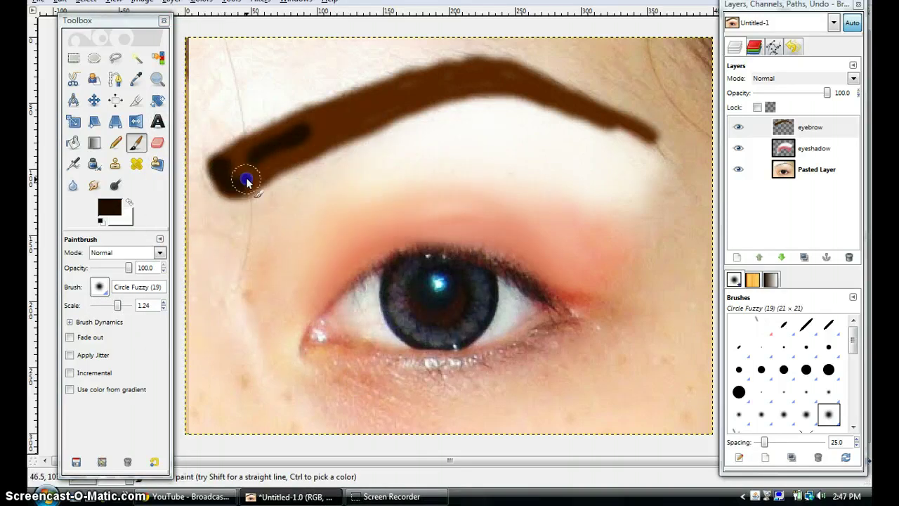
drag(92, 306, 118, 309)
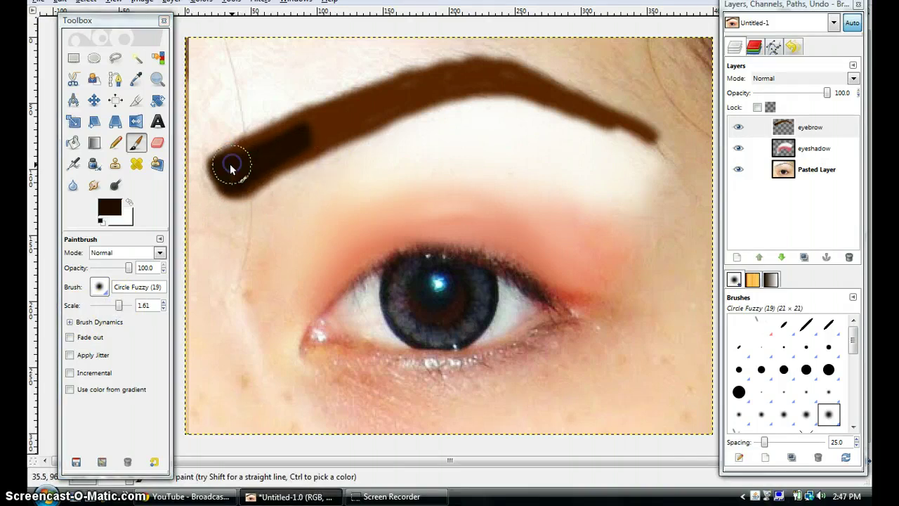
mouse_move(231, 166)
mouse_down()
mouse_move(248, 148)
mouse_move(456, 63)
mouse_move(497, 66)
mouse_move(588, 102)
mouse_move(660, 150)
mouse_up()
click(257, 180)
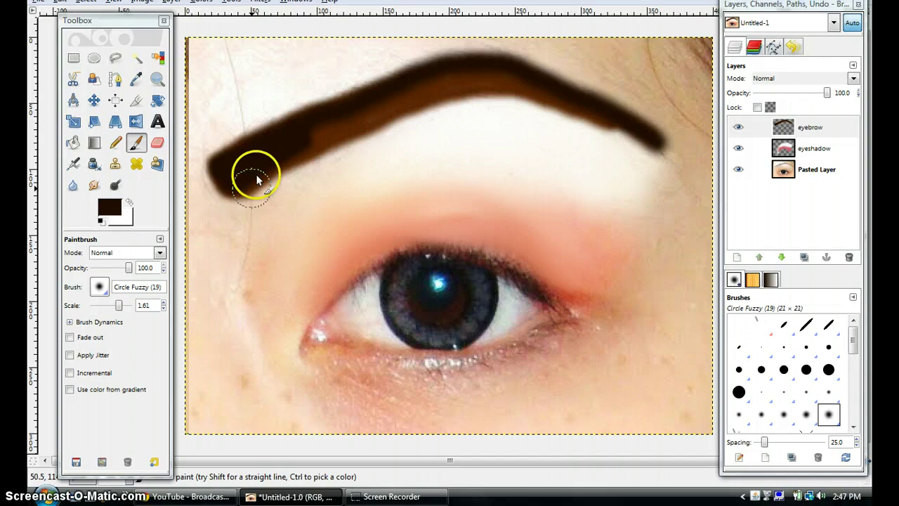
mouse_move(237, 194)
mouse_down()
mouse_move(343, 136)
mouse_move(284, 150)
mouse_move(357, 126)
mouse_move(284, 141)
mouse_move(371, 107)
mouse_move(316, 150)
mouse_move(416, 104)
mouse_up()
drag(323, 110, 441, 85)
mouse_move(382, 104)
mouse_down()
mouse_move(453, 80)
mouse_move(510, 76)
mouse_move(554, 87)
mouse_move(622, 133)
mouse_up()
click(420, 89)
mouse_move(419, 89)
mouse_down()
mouse_move(428, 113)
mouse_move(415, 104)
mouse_move(477, 83)
mouse_move(509, 85)
mouse_move(674, 161)
mouse_up()
drag(420, 70, 423, 88)
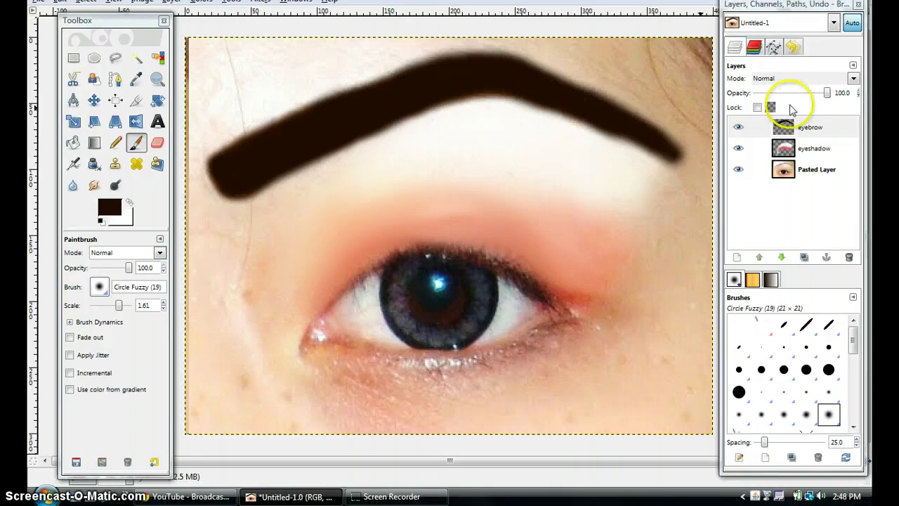
Step: Switch the eyebrow layer to Overlay, test its opacity, and darken the outer tail
click(853, 78)
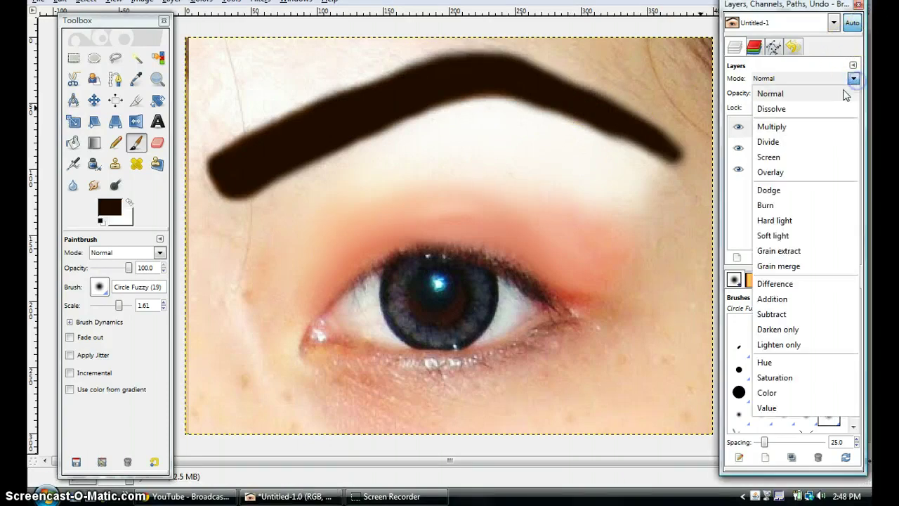
click(819, 171)
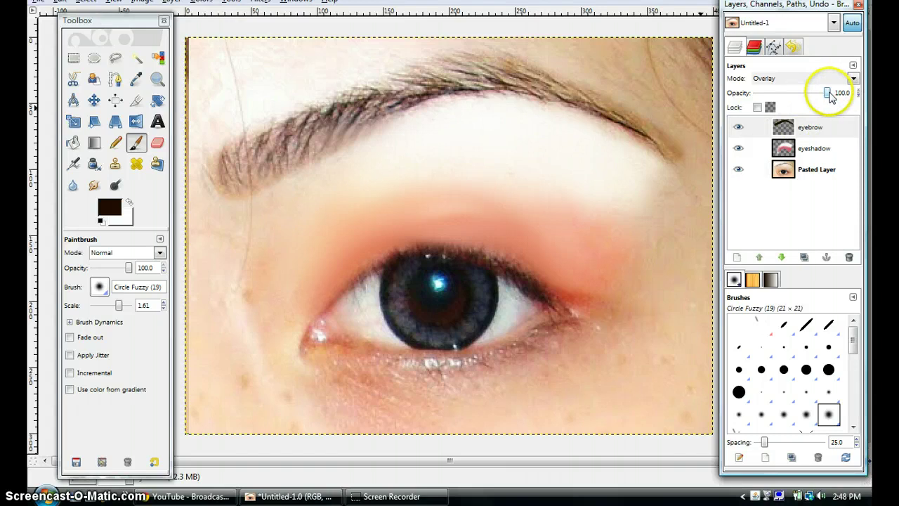
drag(826, 93, 852, 95)
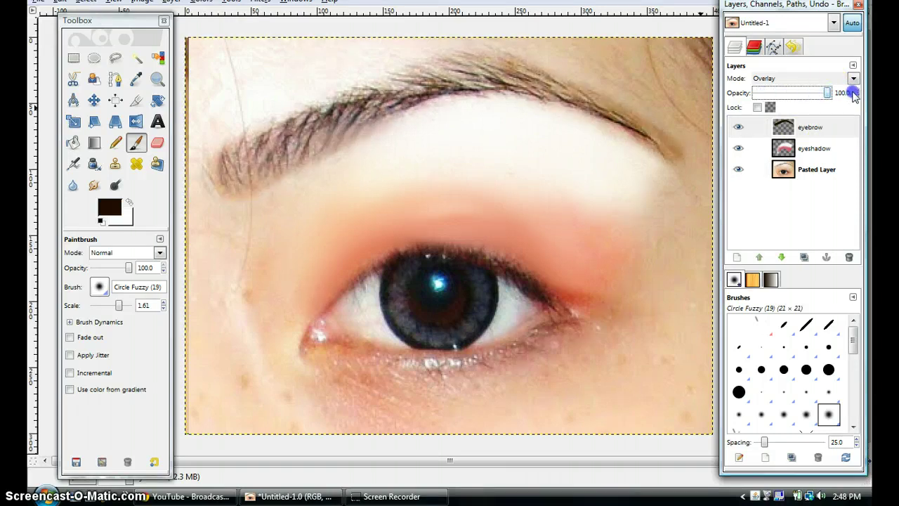
click(248, 149)
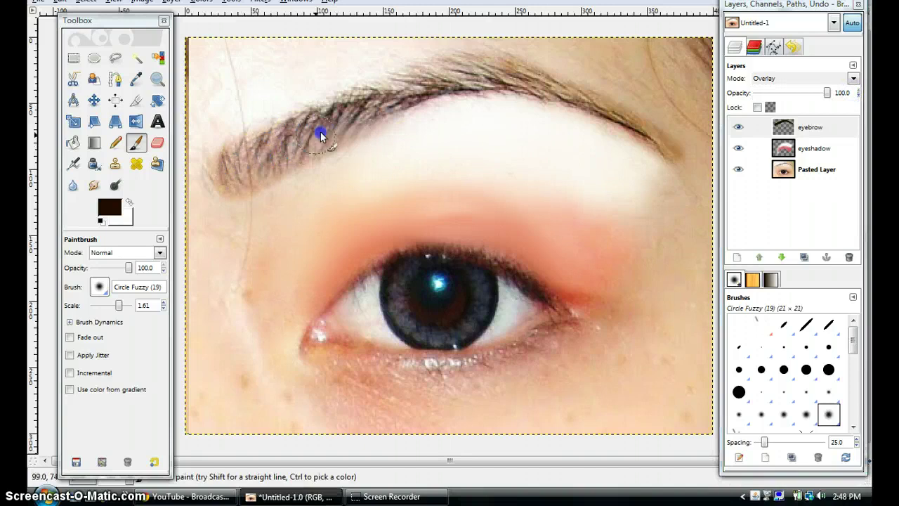
drag(593, 110, 643, 136)
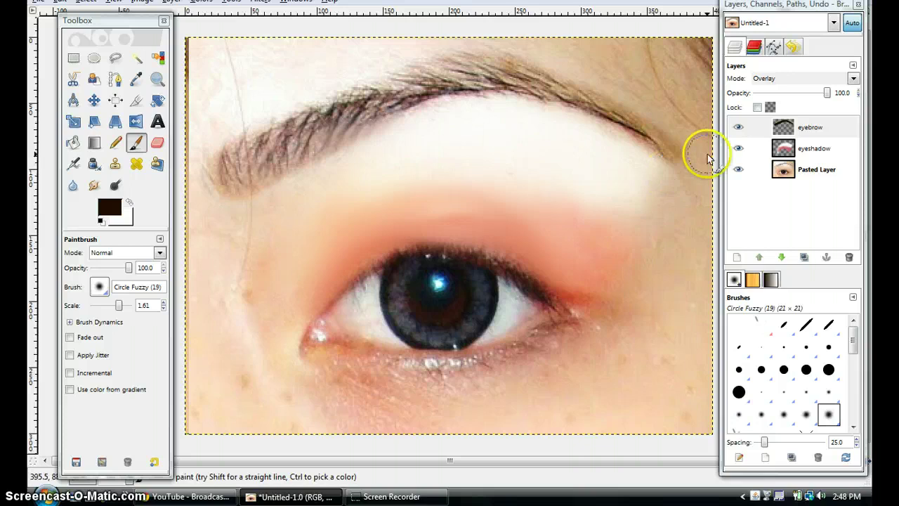
Step: Set the foreground to pure black 000000 and paint it along the eyebrow toward the arch
click(106, 206)
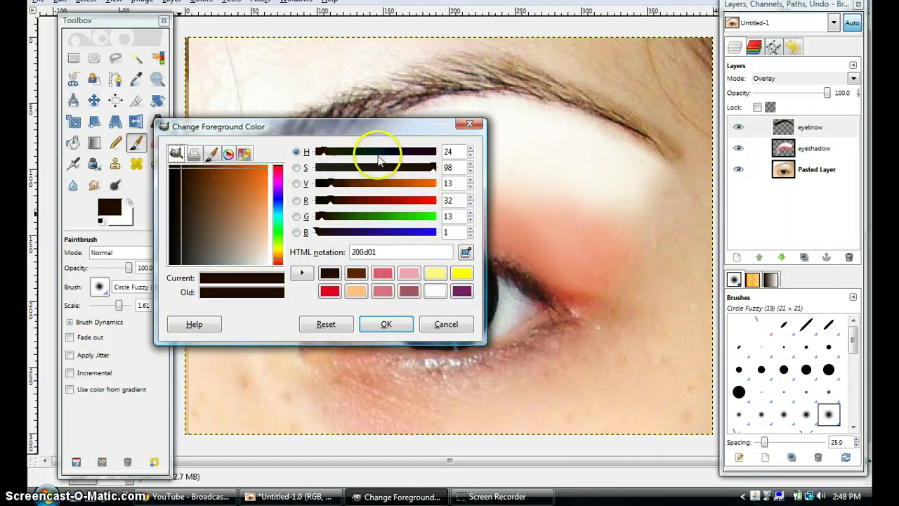
click(175, 243)
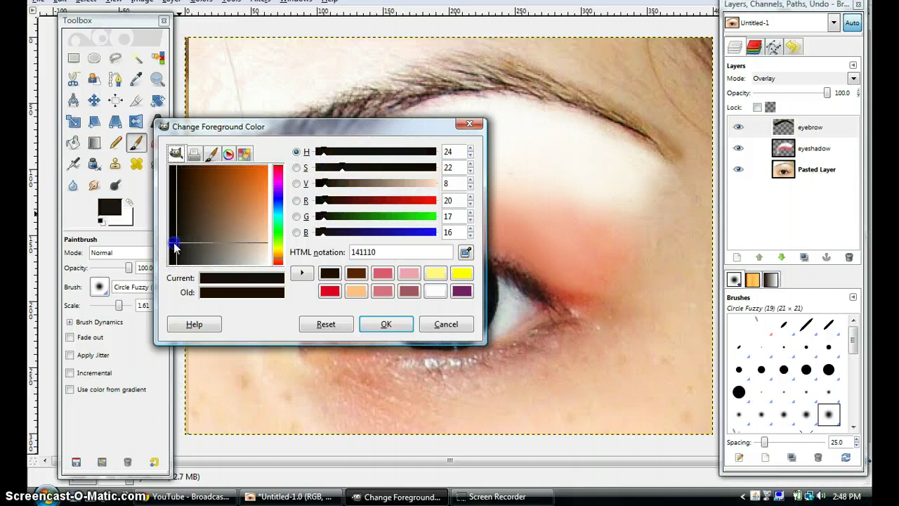
drag(175, 243, 160, 257)
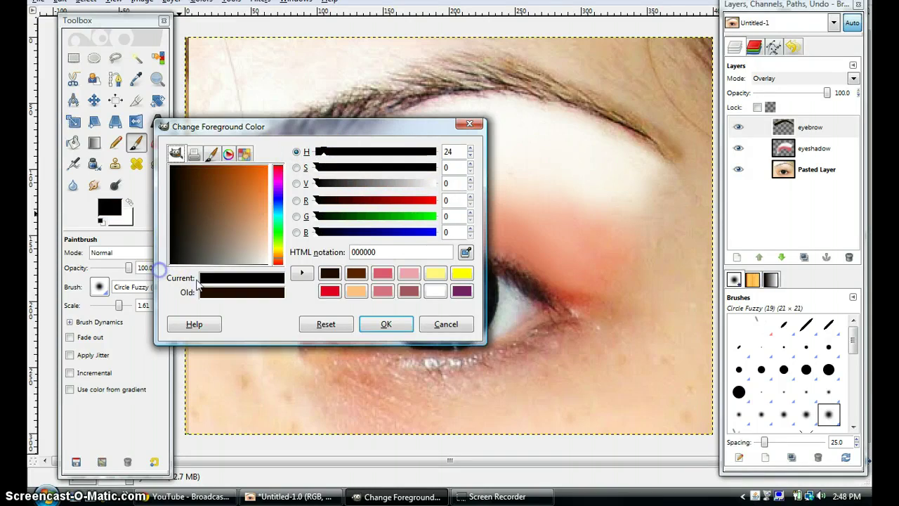
click(399, 326)
click(271, 184)
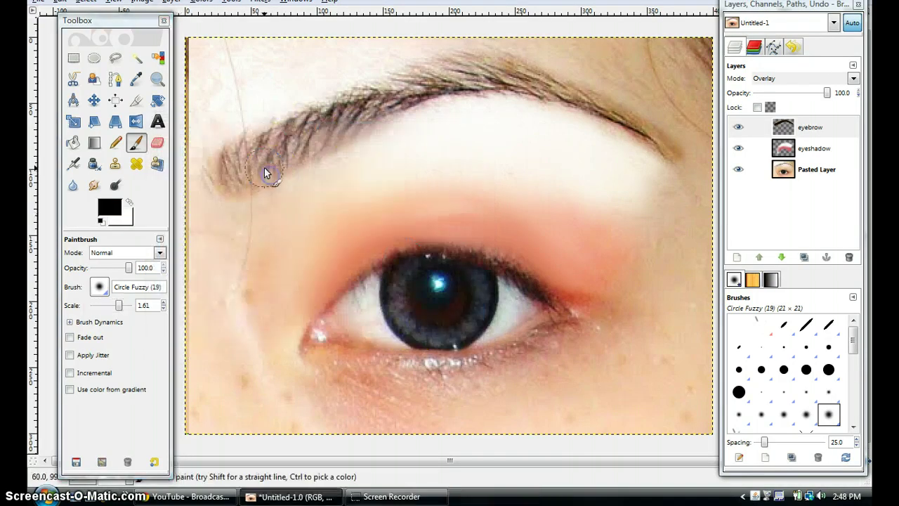
click(286, 151)
mouse_move(232, 172)
mouse_down()
mouse_move(280, 137)
mouse_move(398, 91)
mouse_up()
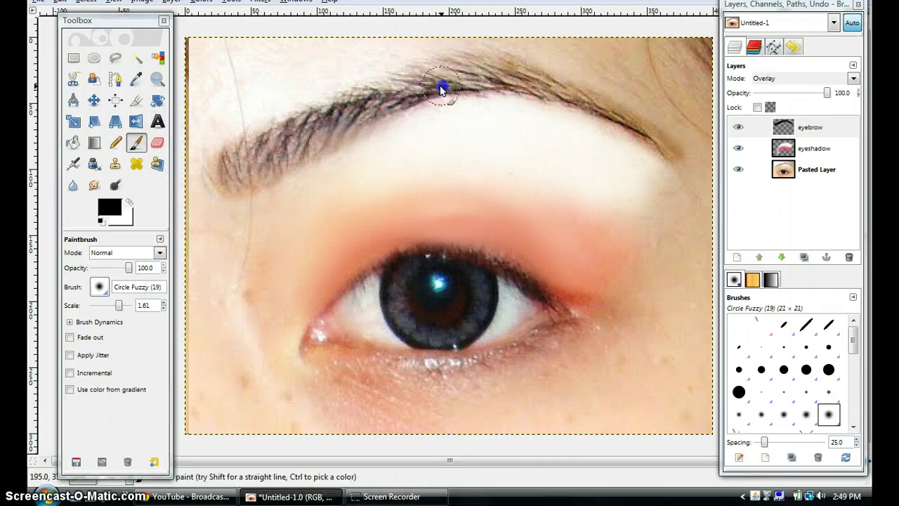
Step: Select Dodge/Burn on the Pasted Layer photo and set its Type to Burn
click(115, 184)
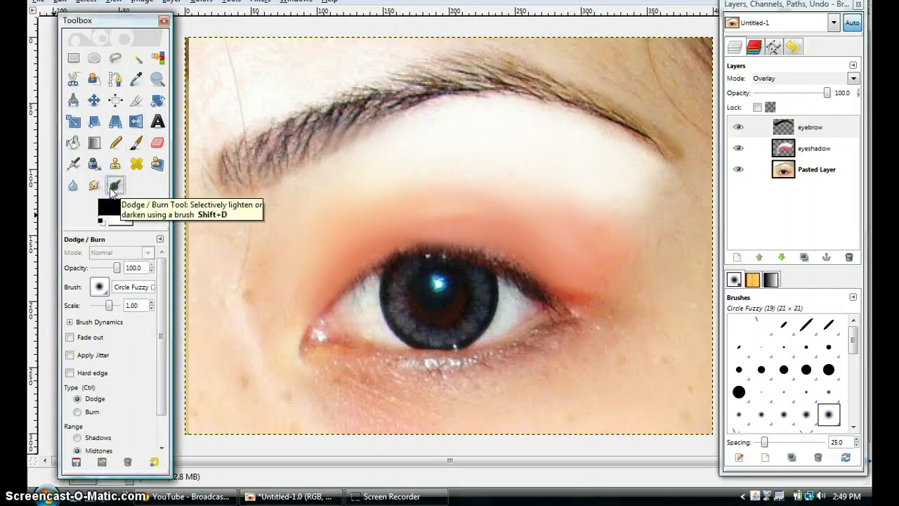
click(832, 173)
click(277, 151)
click(264, 162)
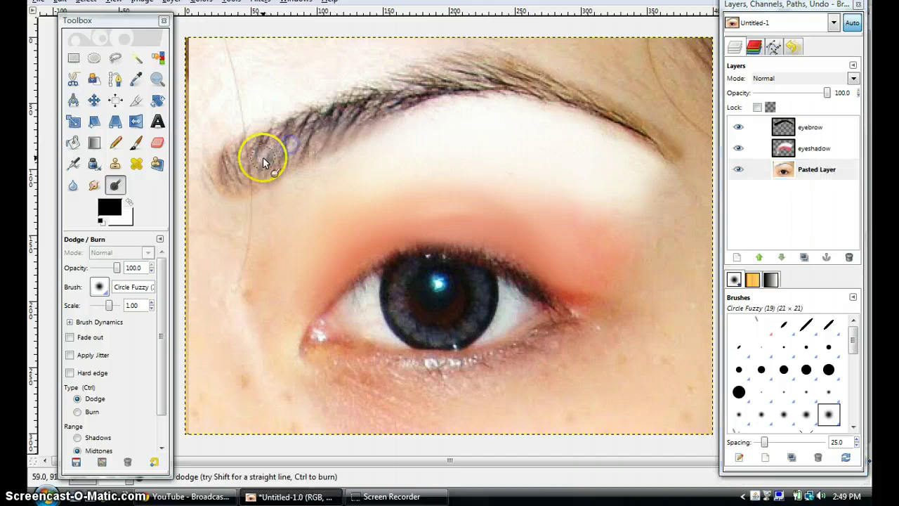
click(77, 411)
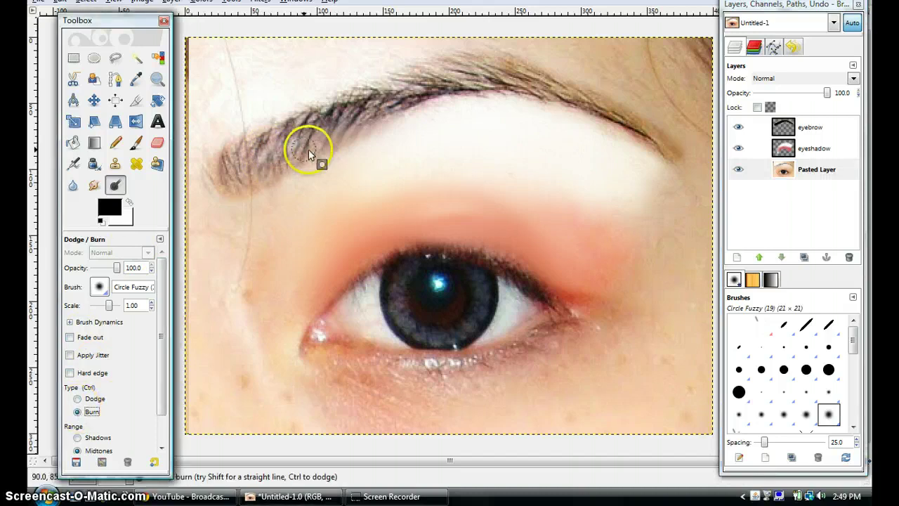
Step: Burn the eyebrow hairs from the inner end through the arch to the tail
mouse_move(309, 154)
mouse_down()
mouse_move(268, 152)
mouse_move(292, 137)
mouse_move(280, 147)
mouse_move(309, 137)
mouse_move(274, 158)
mouse_move(311, 139)
mouse_move(264, 165)
mouse_move(313, 141)
mouse_move(264, 179)
mouse_move(294, 161)
mouse_move(247, 178)
mouse_move(285, 149)
mouse_move(245, 169)
mouse_move(283, 148)
mouse_move(225, 165)
mouse_up()
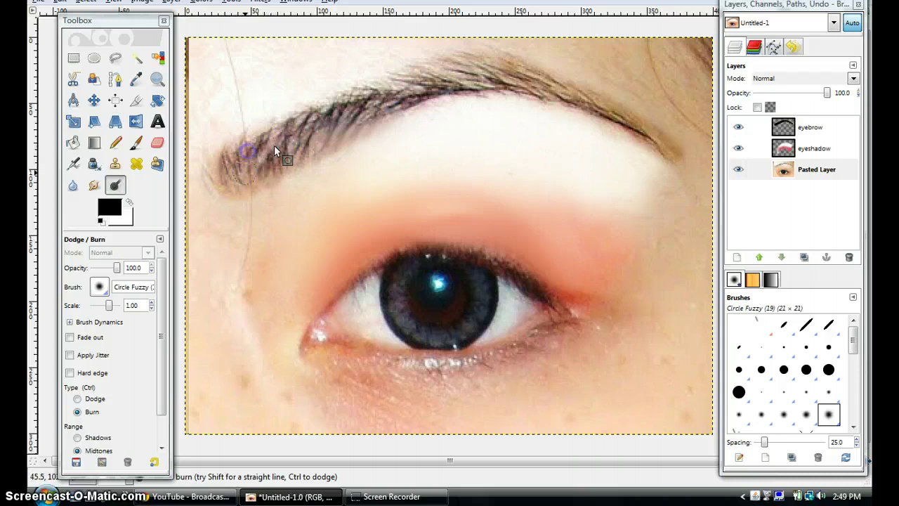
drag(329, 128, 227, 164)
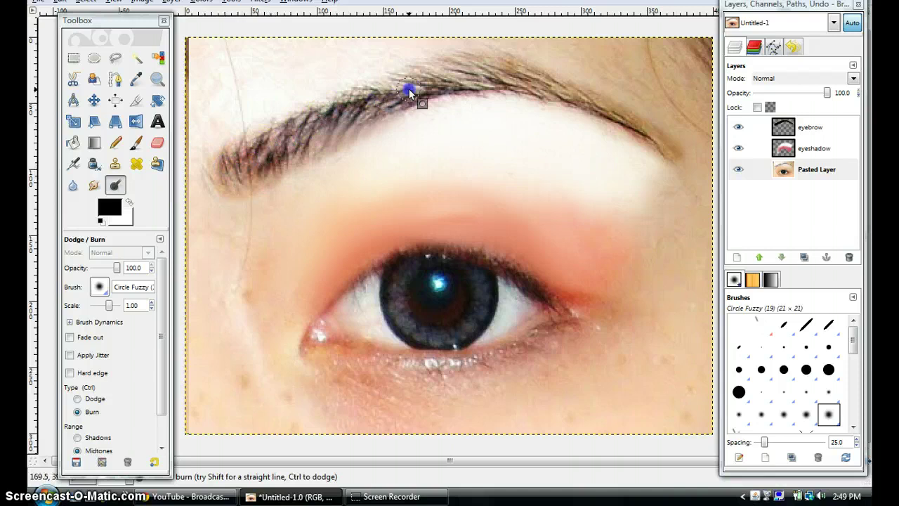
drag(409, 92, 438, 79)
drag(289, 149, 360, 112)
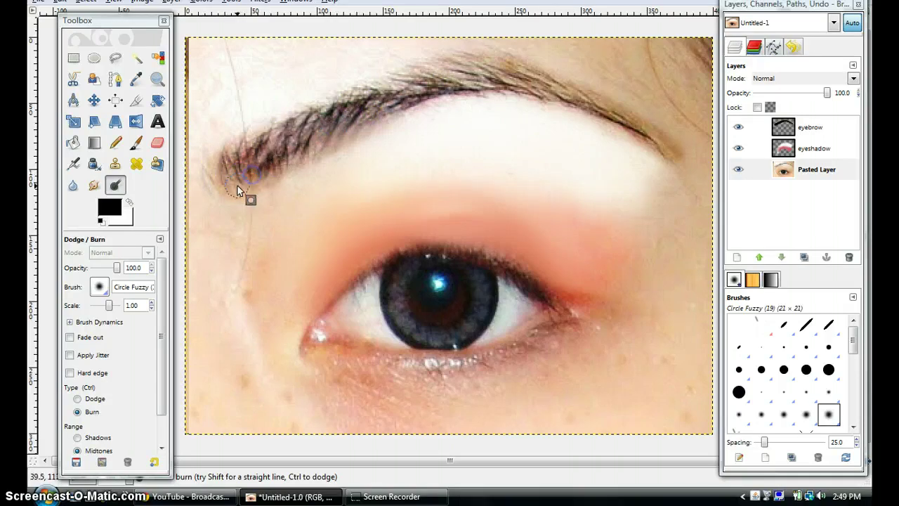
drag(371, 120, 465, 69)
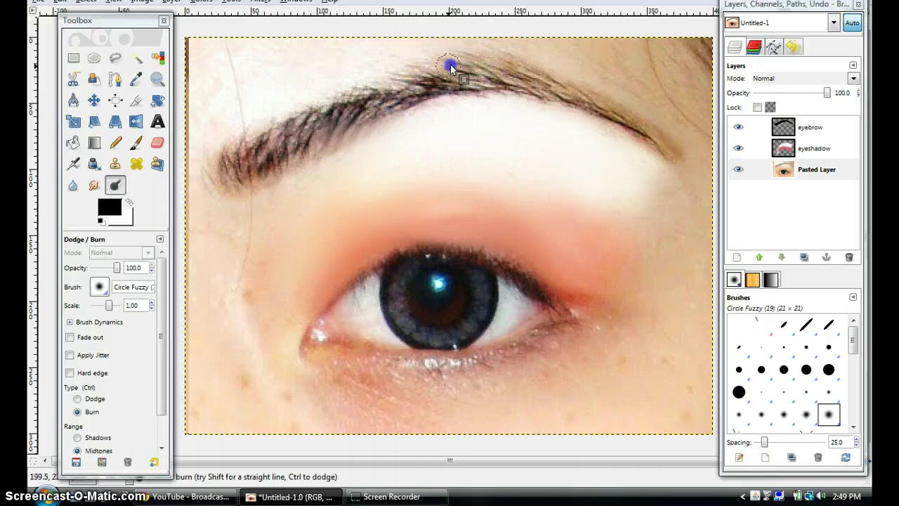
drag(387, 85, 455, 62)
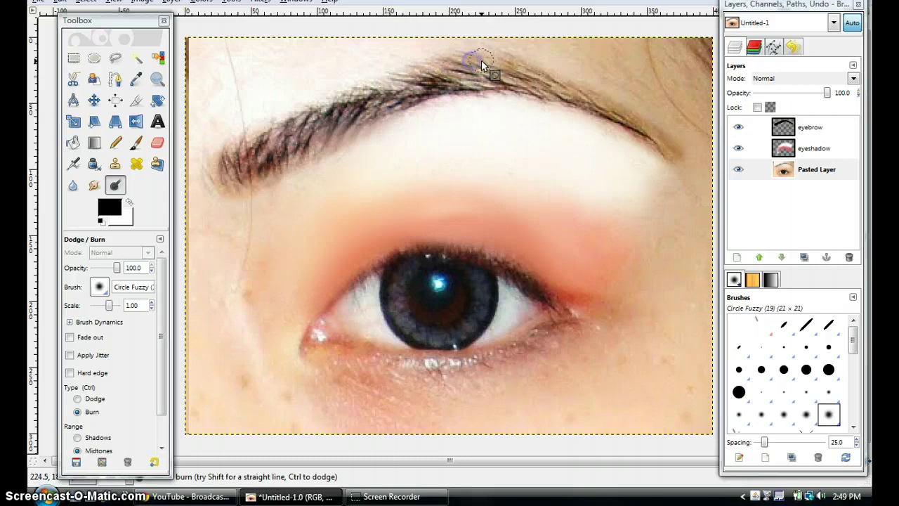
mouse_move(509, 72)
mouse_down()
mouse_move(486, 82)
mouse_move(538, 87)
mouse_move(523, 81)
mouse_move(591, 105)
mouse_move(546, 83)
mouse_move(586, 109)
mouse_up()
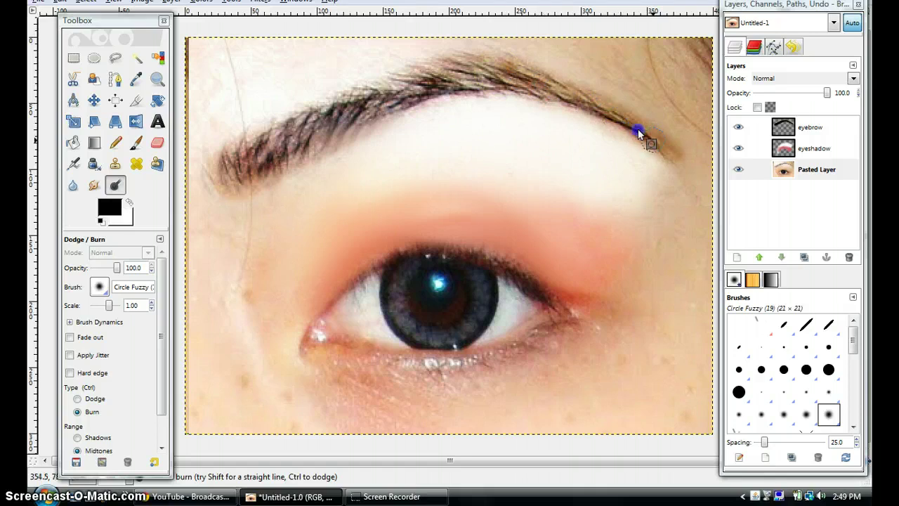
click(288, 132)
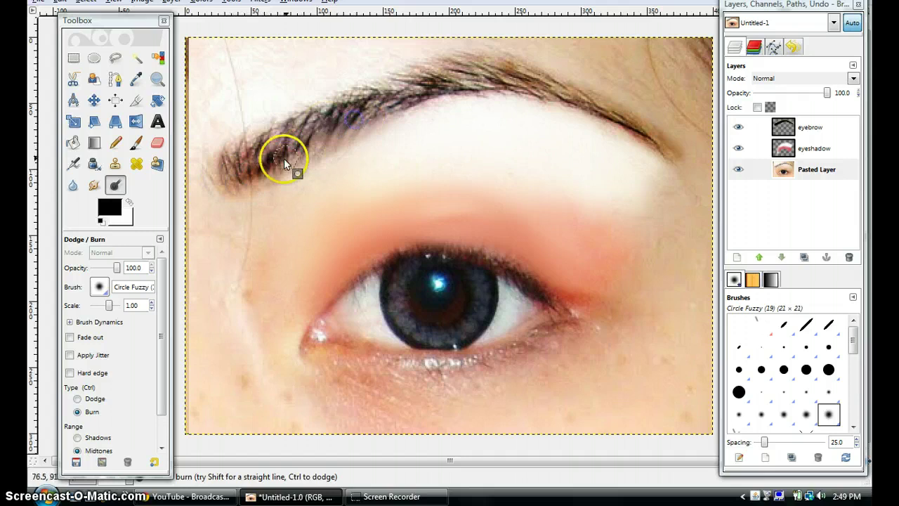
drag(303, 139, 385, 93)
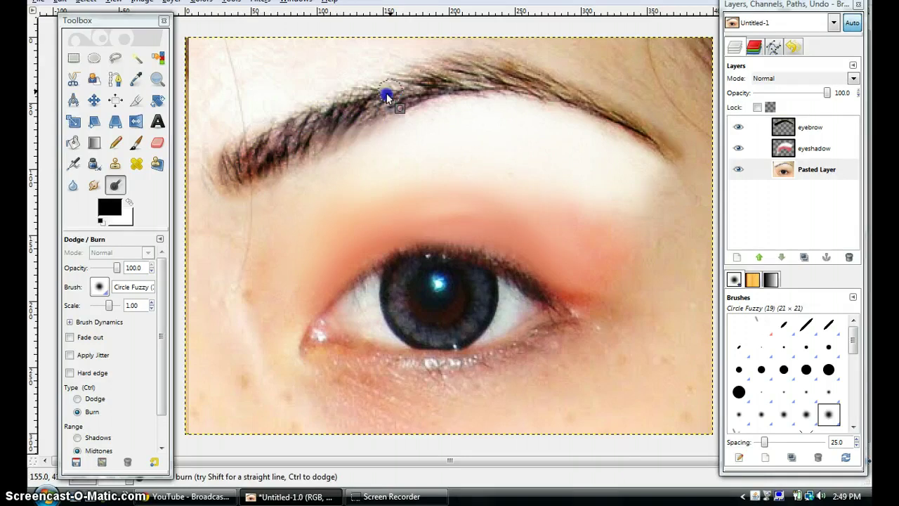
mouse_move(442, 74)
mouse_down()
mouse_move(484, 58)
mouse_move(464, 74)
mouse_move(514, 74)
mouse_move(570, 100)
mouse_up()
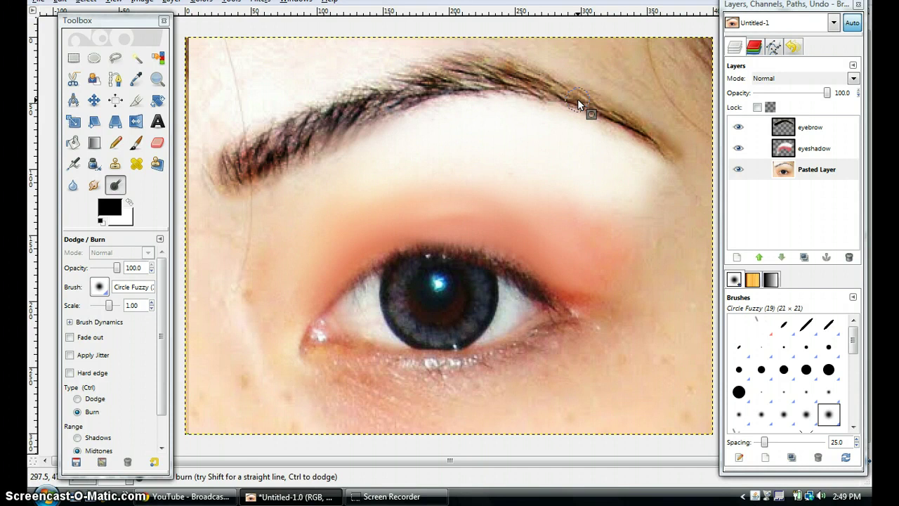
click(69, 336)
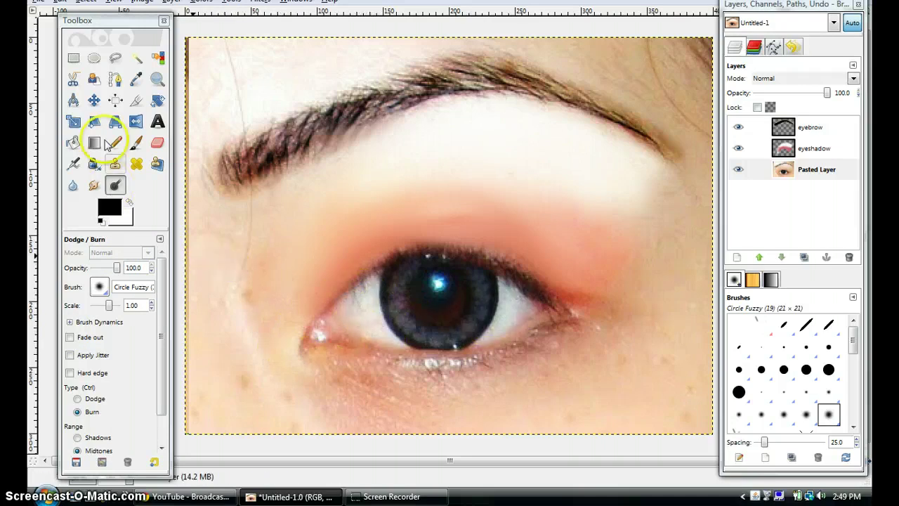
Step: Dodge the eye white at the inner corner and right of the iris to brighten it
click(77, 398)
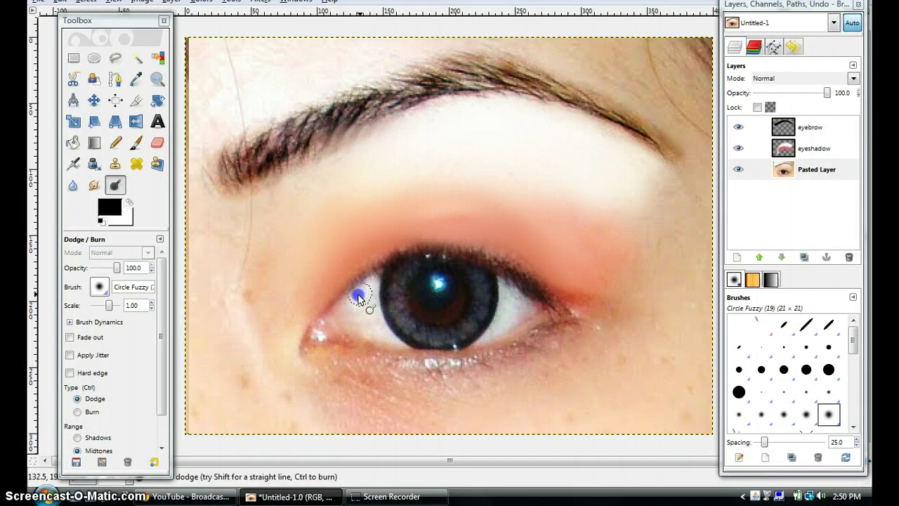
mouse_move(372, 288)
mouse_down()
mouse_move(348, 318)
mouse_move(364, 329)
mouse_move(367, 300)
mouse_move(384, 338)
mouse_move(342, 322)
mouse_up()
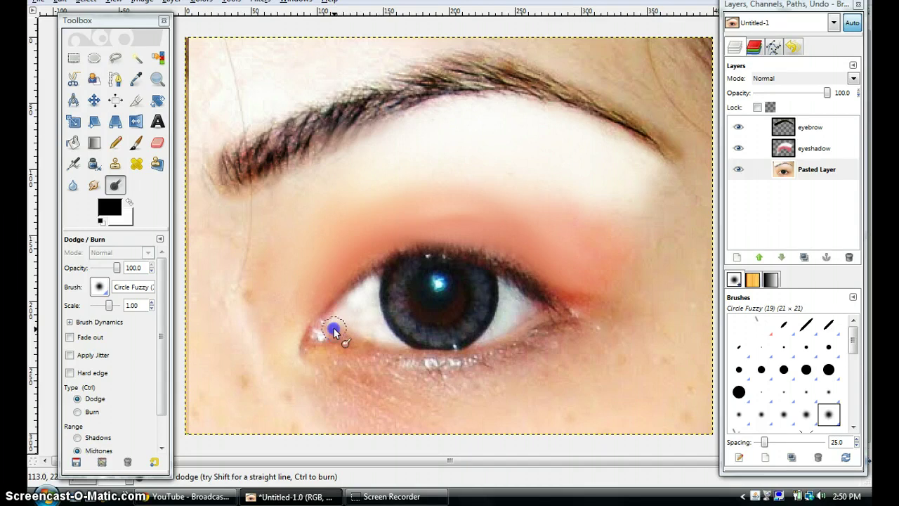
drag(367, 342, 347, 339)
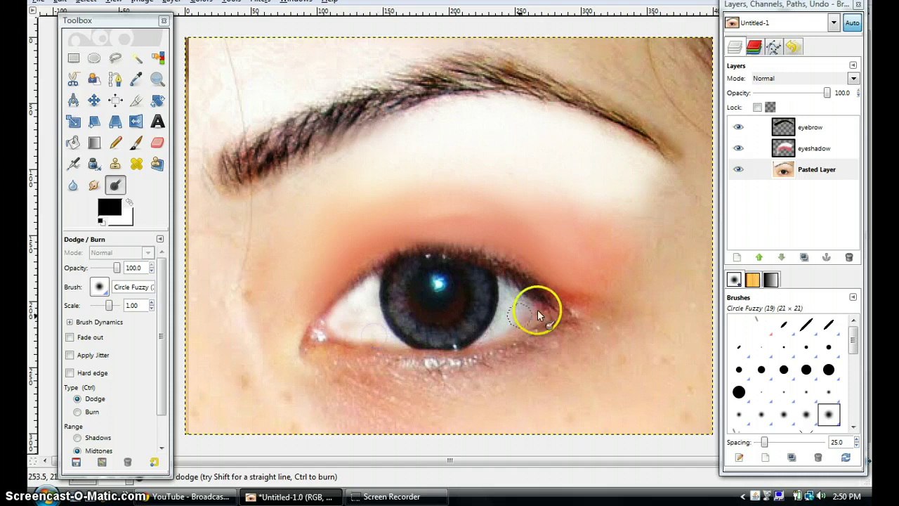
drag(494, 336, 504, 316)
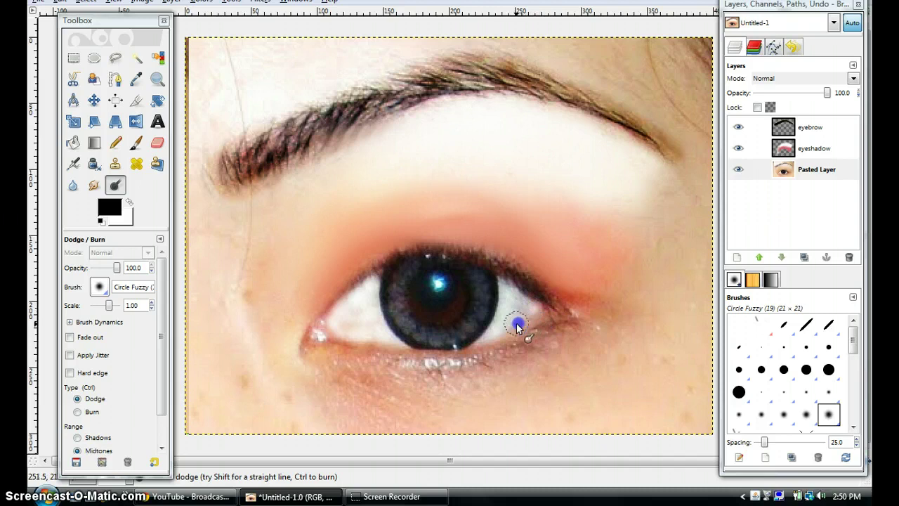
drag(516, 326, 508, 293)
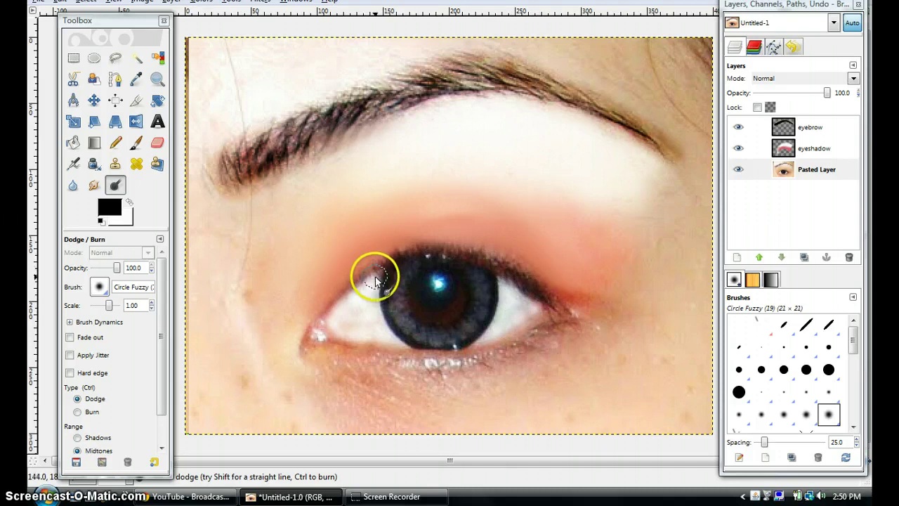
drag(374, 274, 378, 275)
mouse_move(511, 297)
mouse_down()
mouse_move(507, 312)
mouse_move(517, 306)
mouse_up()
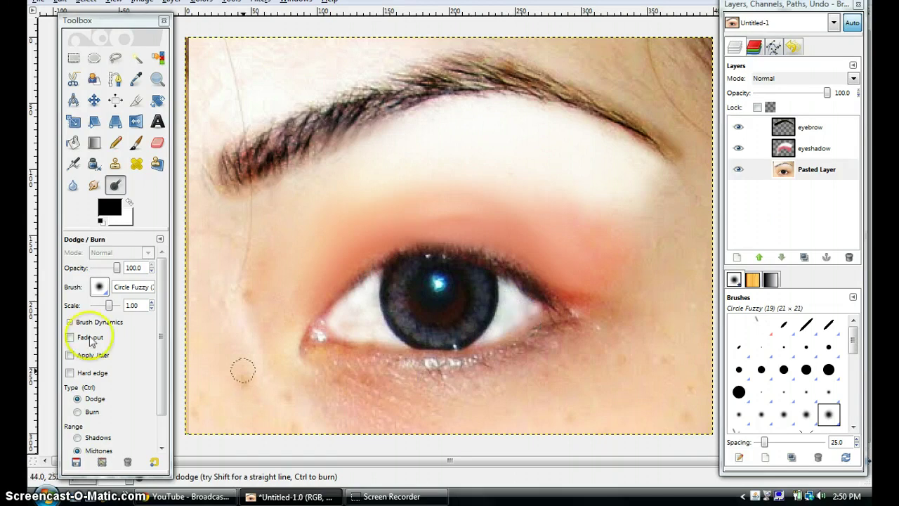
Step: Try Eyelashes_33 at scale 0.34, then Eyelashes_21 at 0.22, on the Paintbrush
click(136, 144)
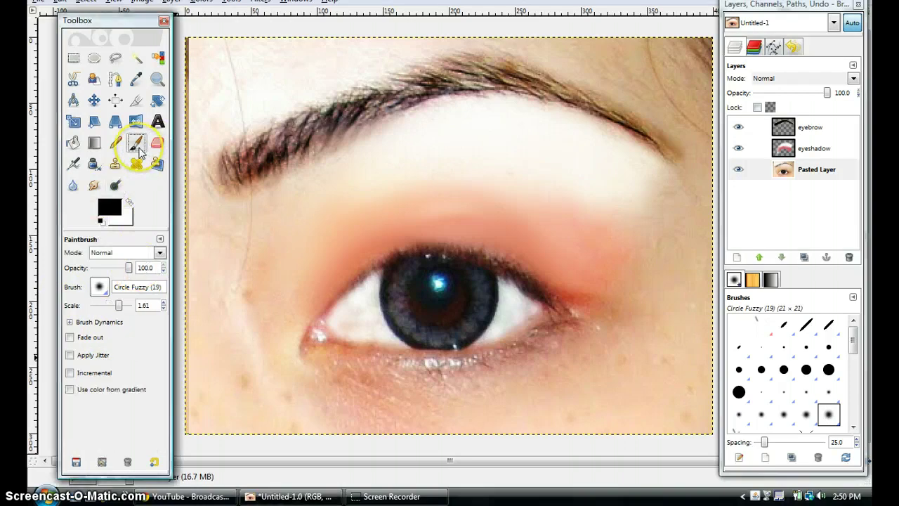
click(92, 292)
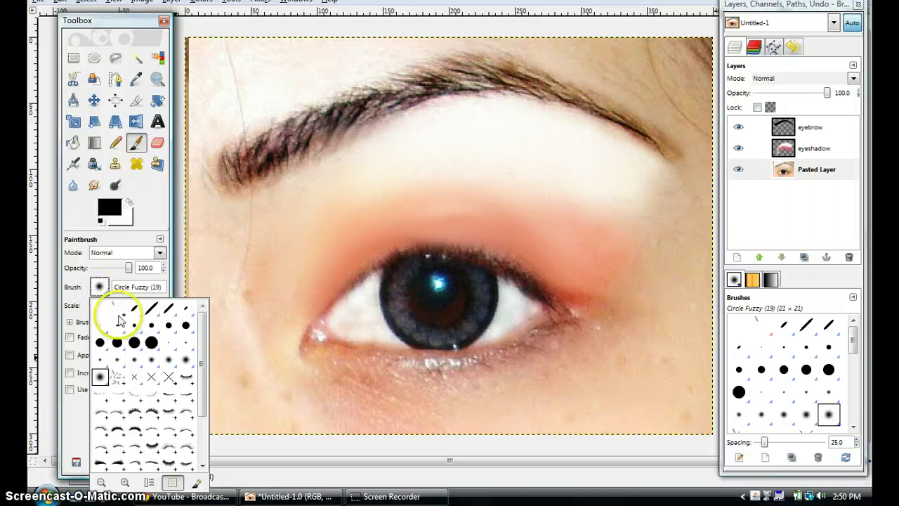
mouse_move(197, 358)
mouse_down()
mouse_move(201, 395)
mouse_move(201, 387)
mouse_up()
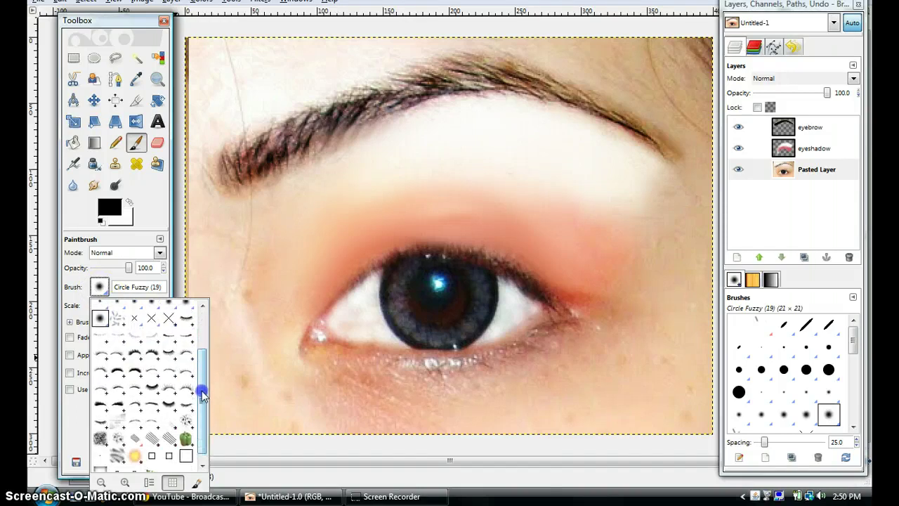
click(115, 412)
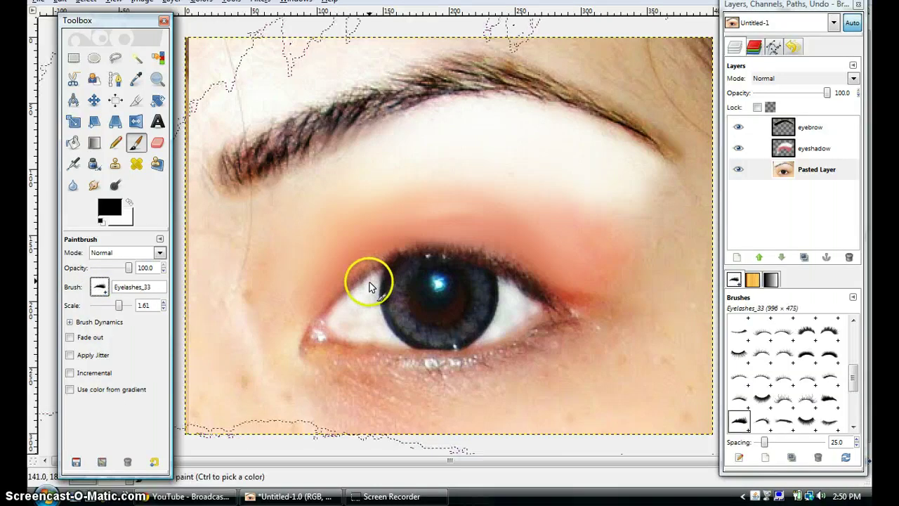
drag(116, 308, 109, 305)
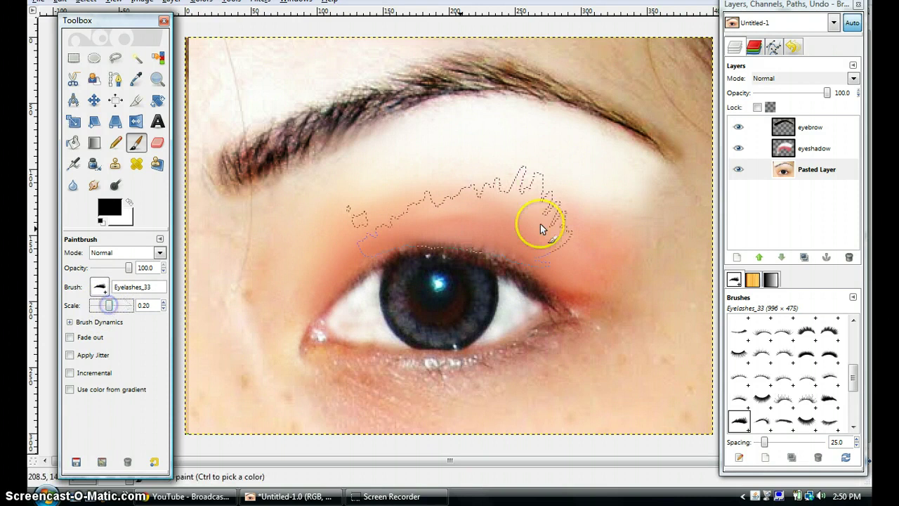
click(99, 287)
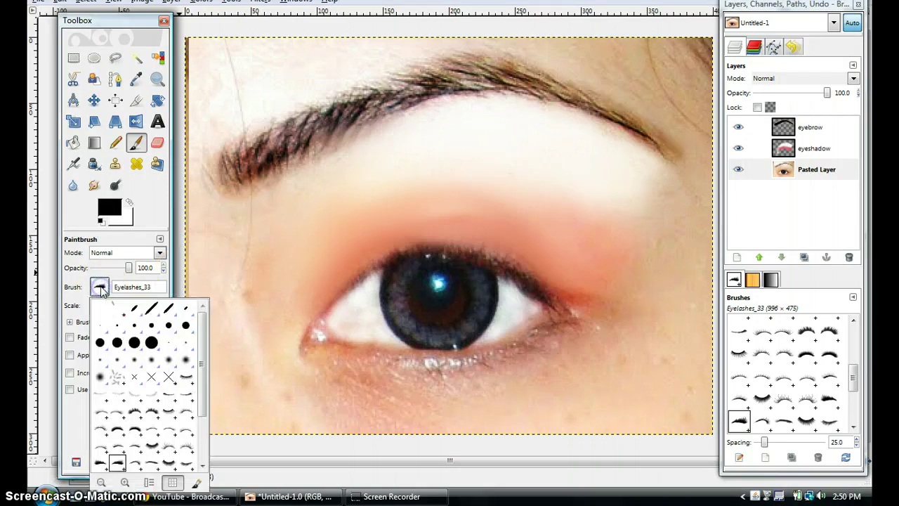
click(97, 428)
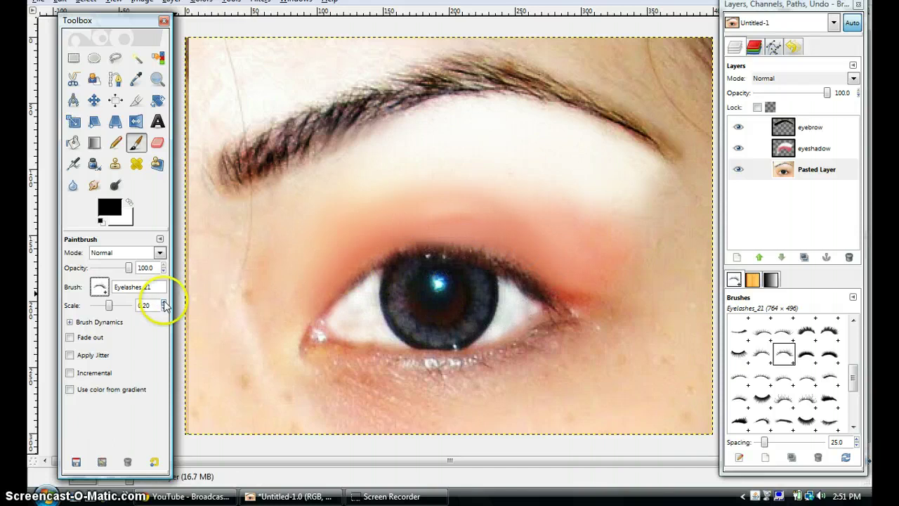
click(164, 302)
click(164, 302)
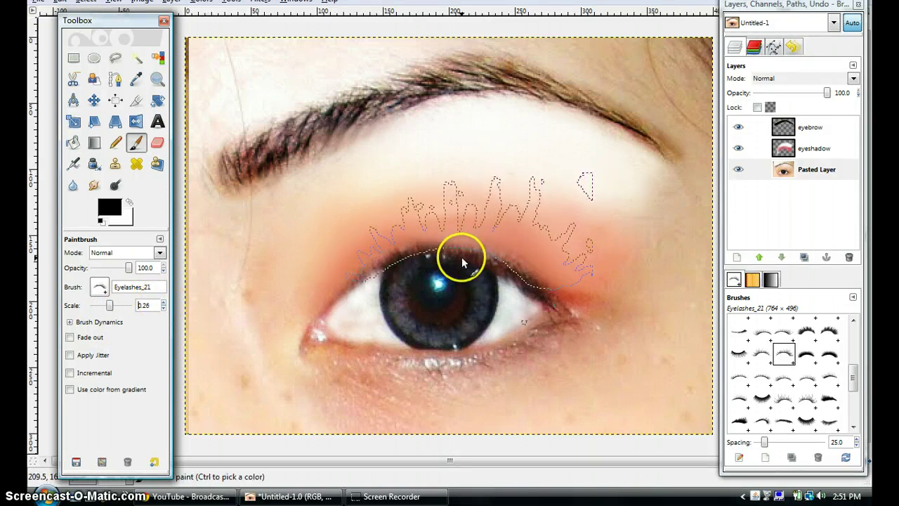
Step: Choose the Eyelashes_17 brush and fine-tune its scale to 0.19
click(99, 288)
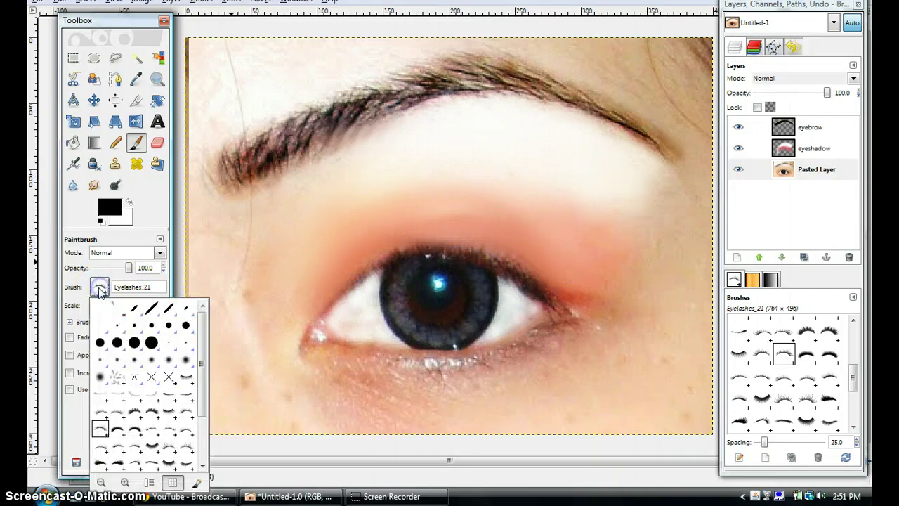
click(116, 411)
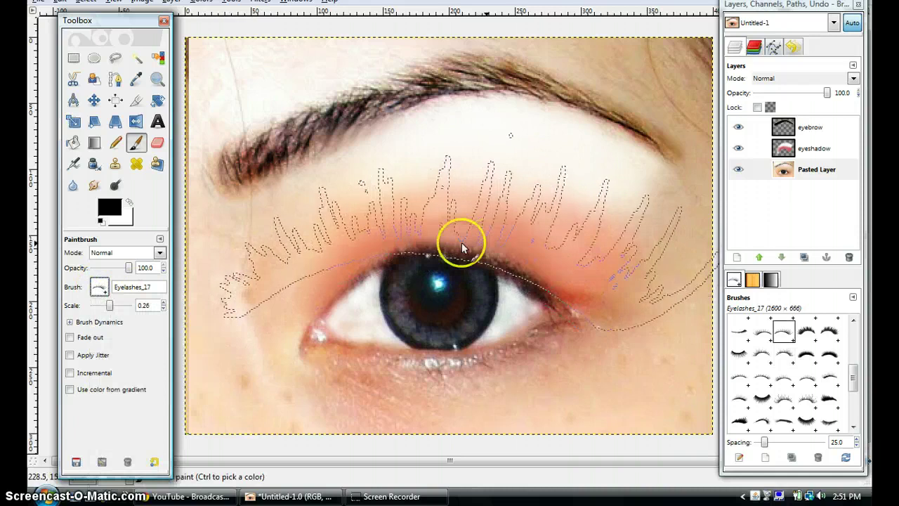
click(162, 309)
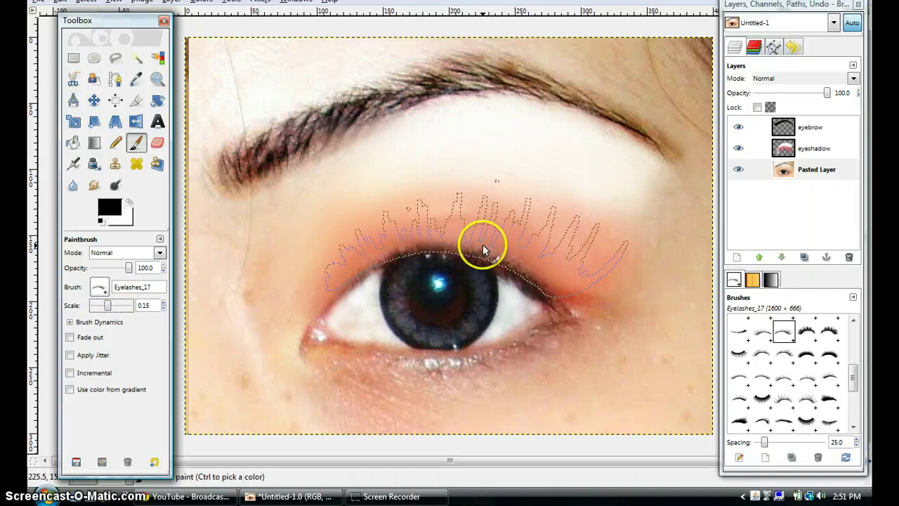
click(163, 303)
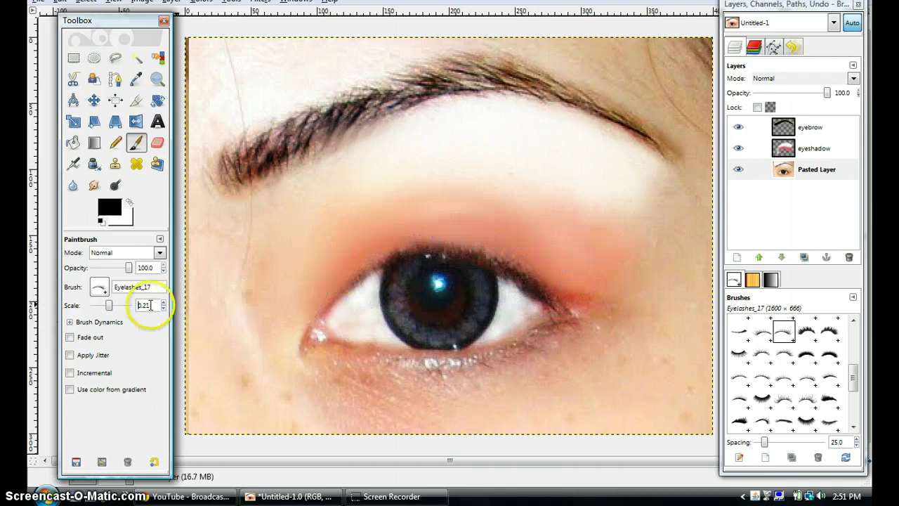
click(164, 310)
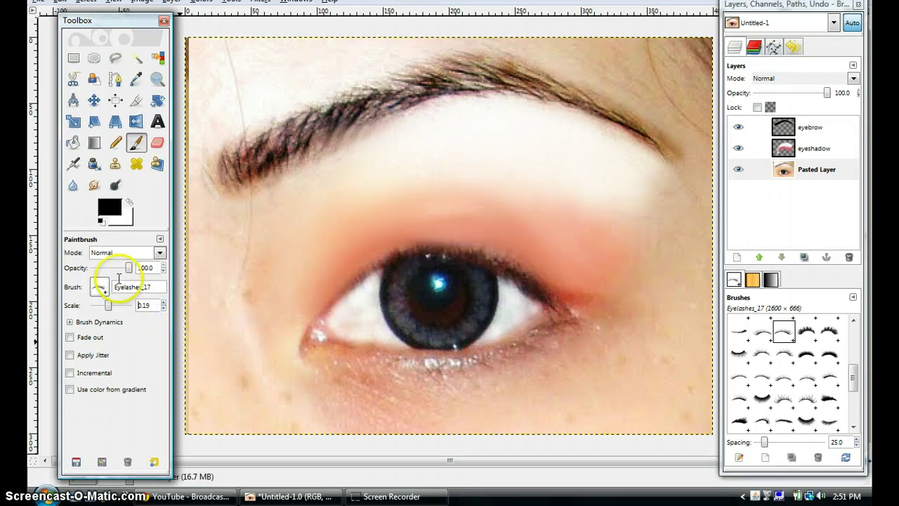
click(98, 287)
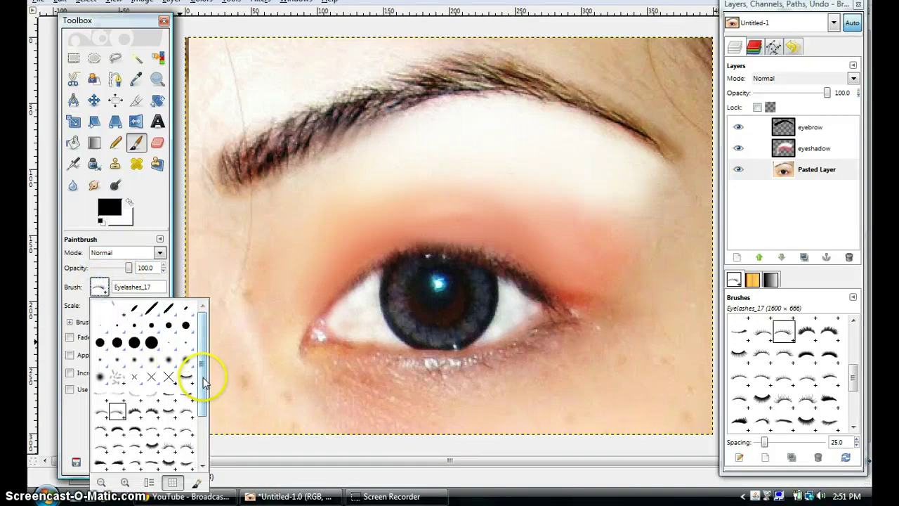
drag(203, 381, 203, 396)
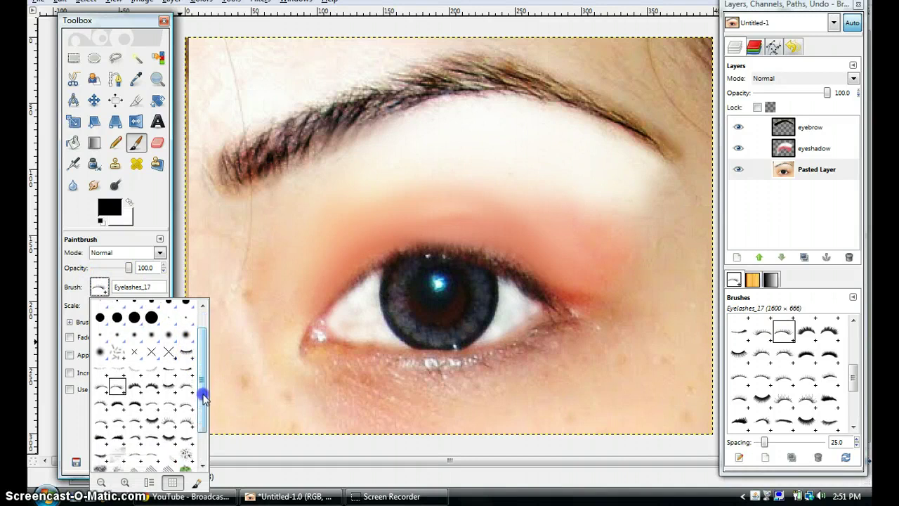
Step: Stamp spidery Eyelashes_31 false lashes on the upper lid at 69.8 opacity, then show Undo History
click(137, 403)
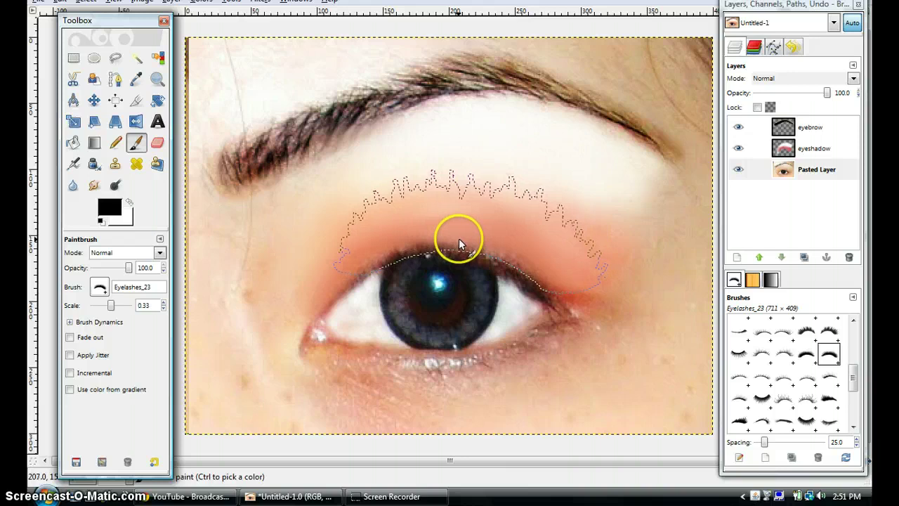
click(99, 287)
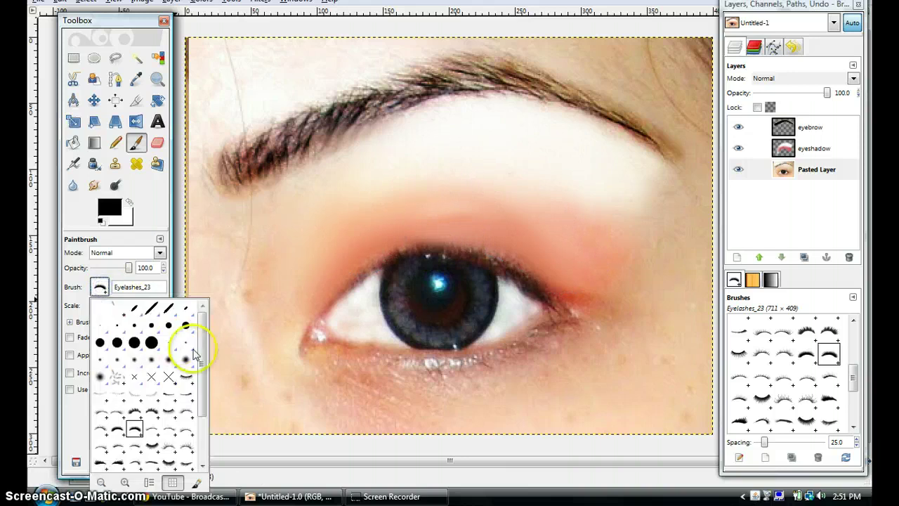
drag(202, 362, 205, 394)
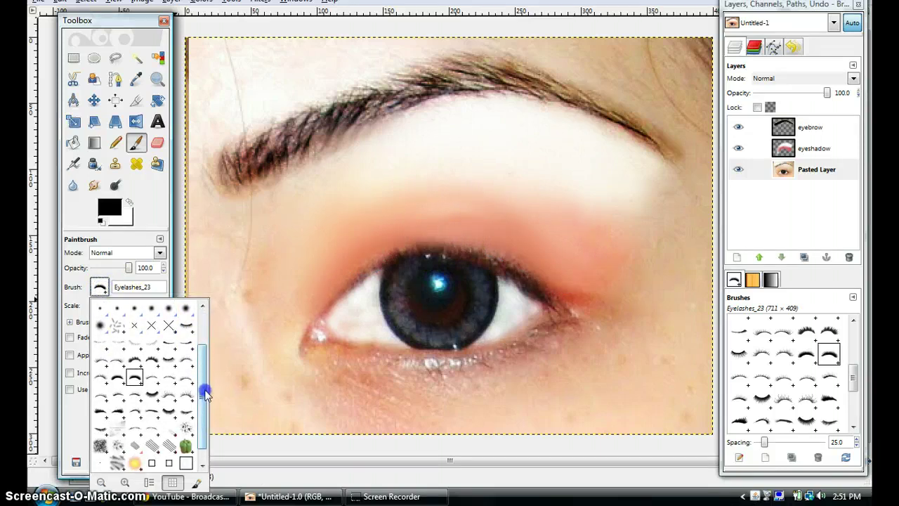
click(189, 397)
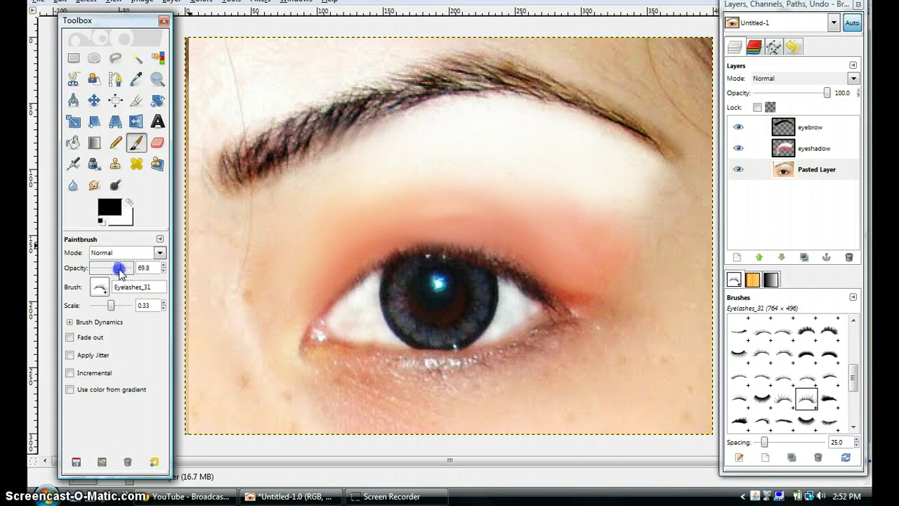
click(457, 231)
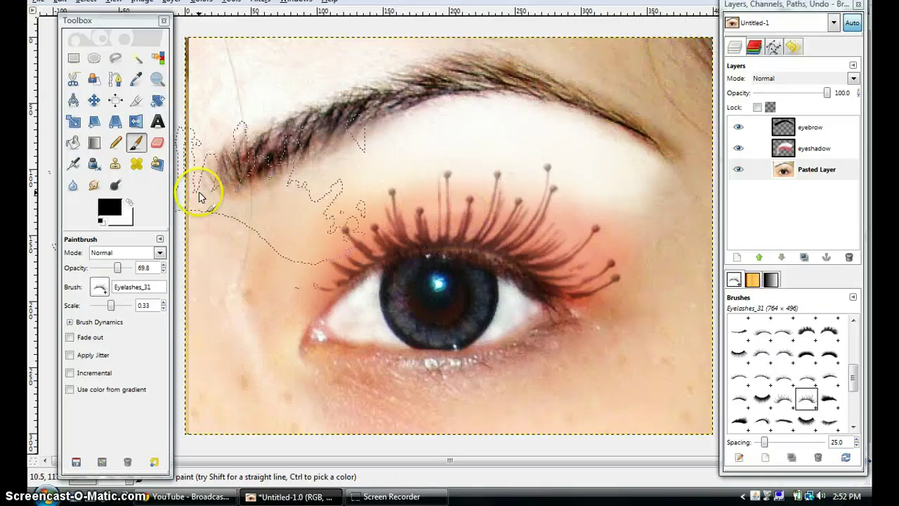
click(794, 47)
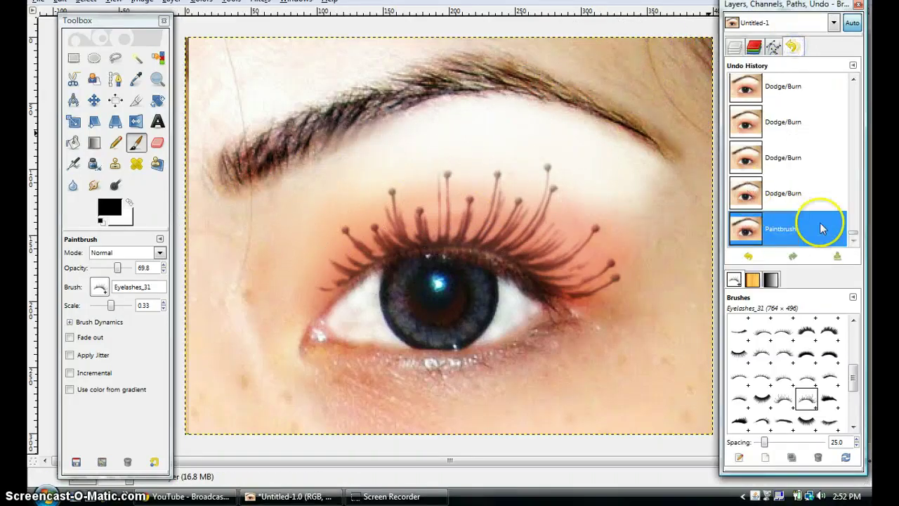
Step: Undo the spidery lashes, stamp Eyelashes_21 lashes instead, and undo the misplaced stamp
click(749, 257)
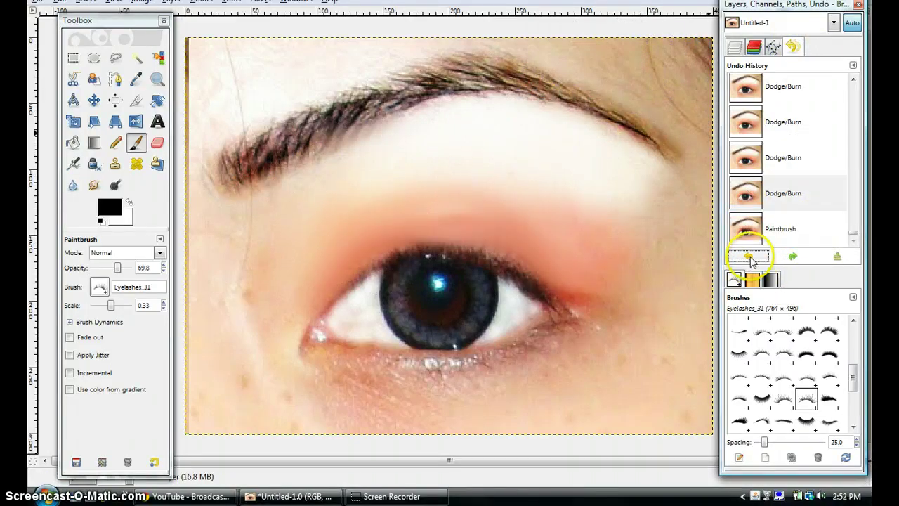
click(99, 288)
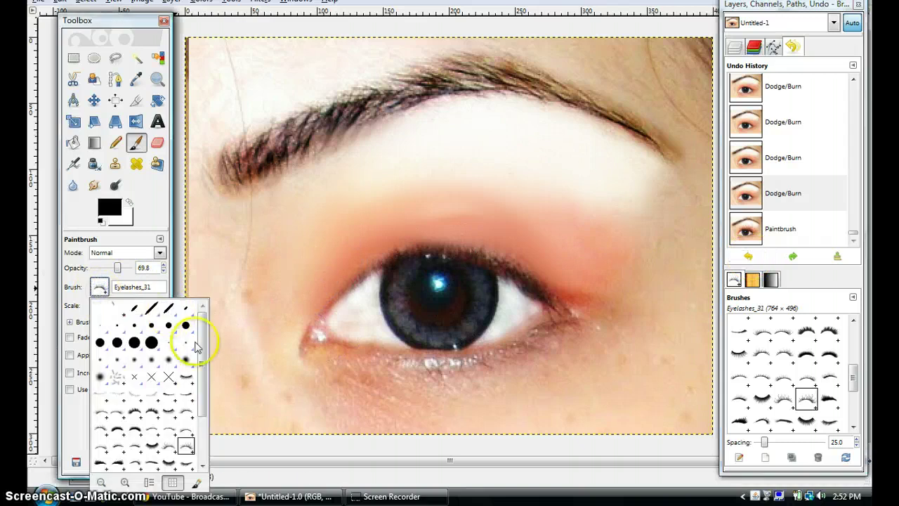
drag(203, 351, 204, 364)
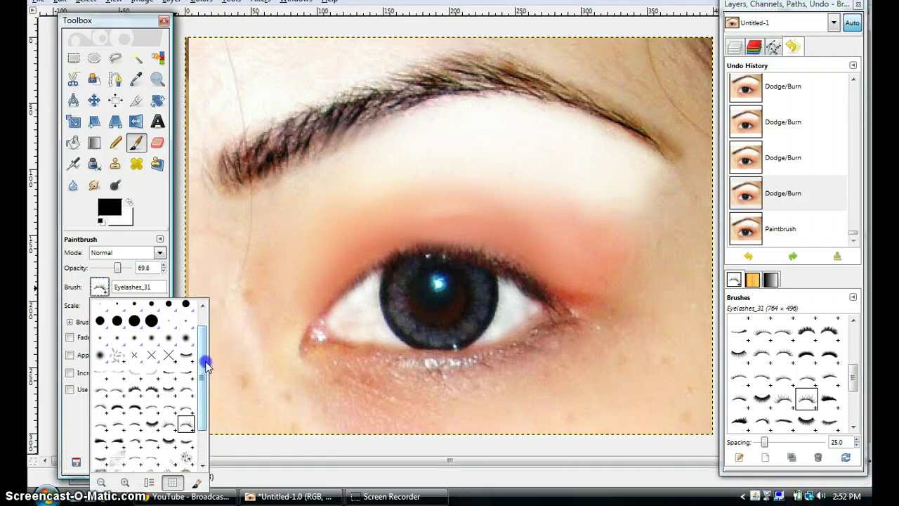
click(103, 405)
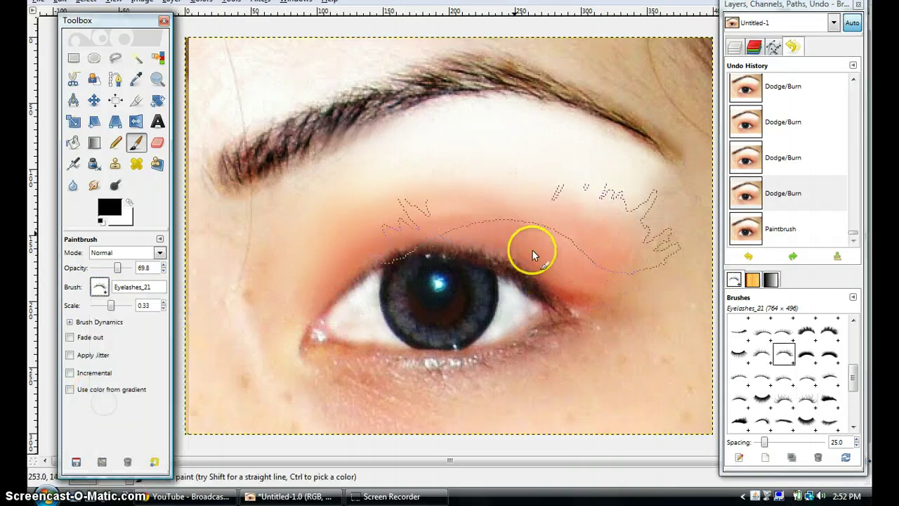
click(457, 267)
click(592, 132)
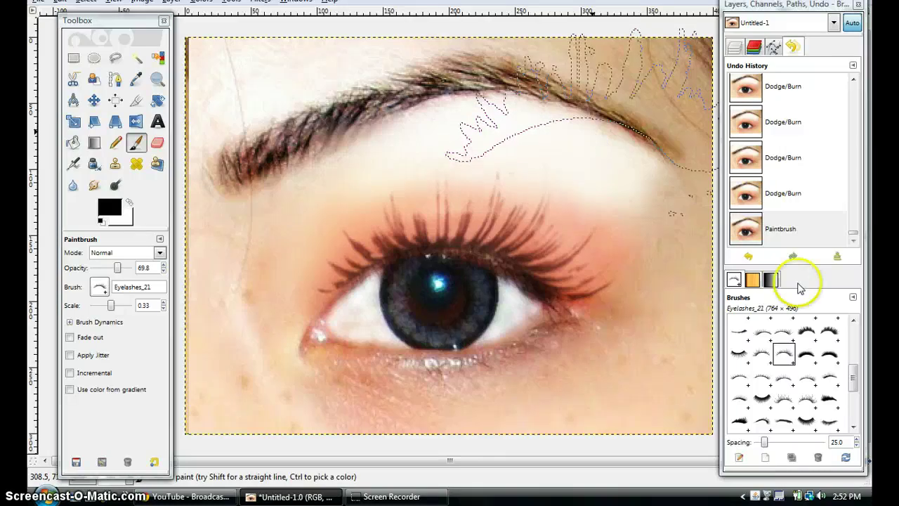
click(747, 255)
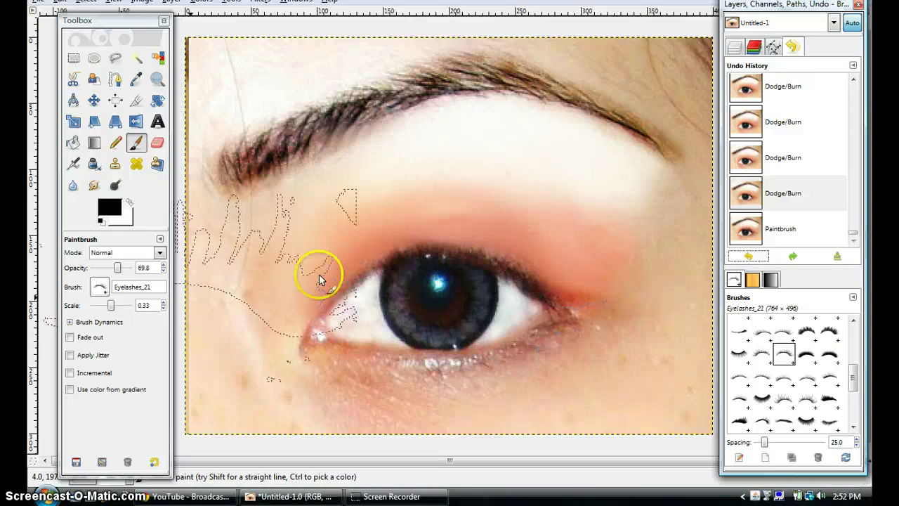
Step: At scale 0.34, restamp and undo until the fuller lashes sit well on the upper lid
click(164, 302)
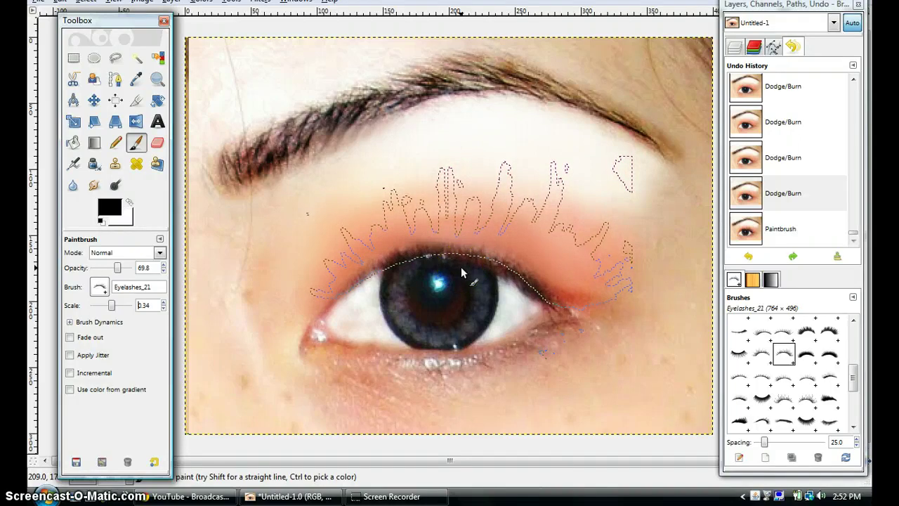
click(461, 266)
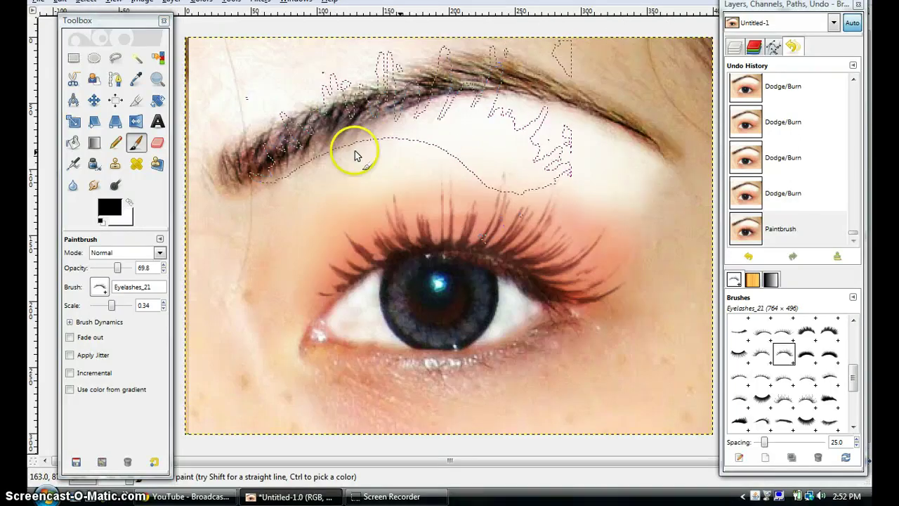
click(749, 256)
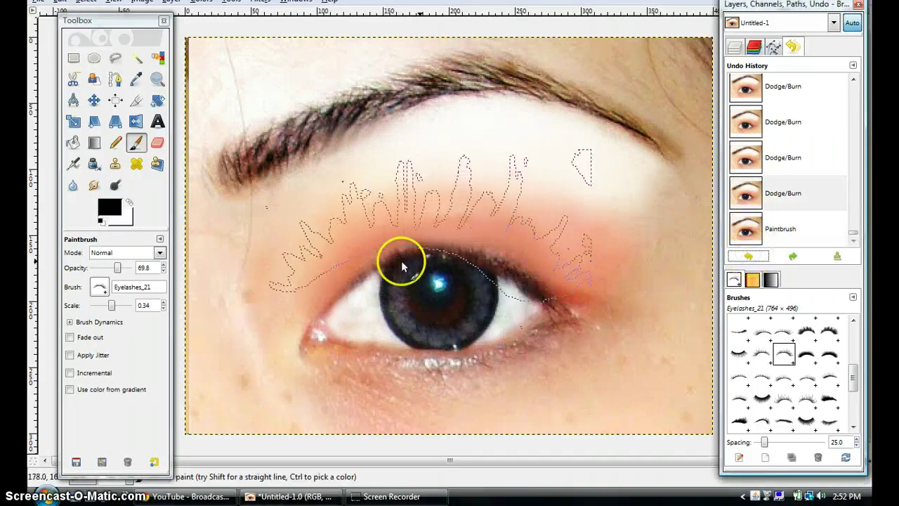
click(464, 273)
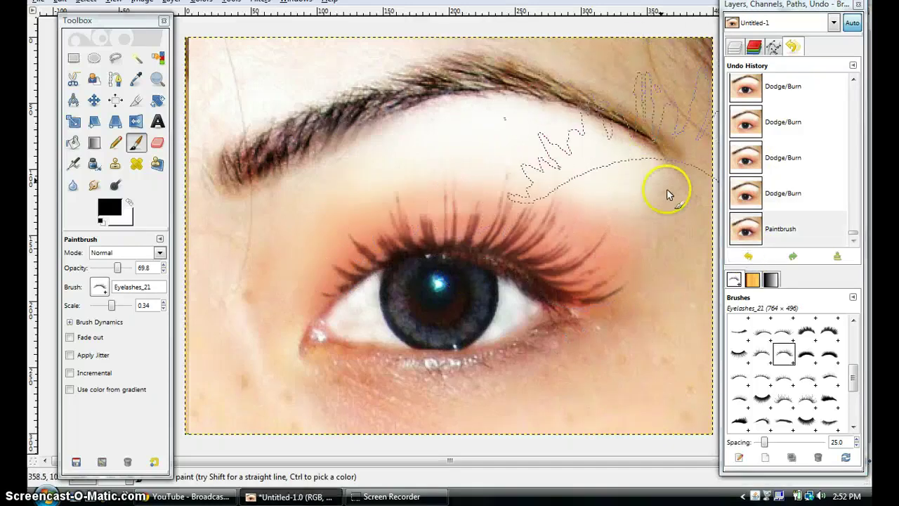
click(748, 256)
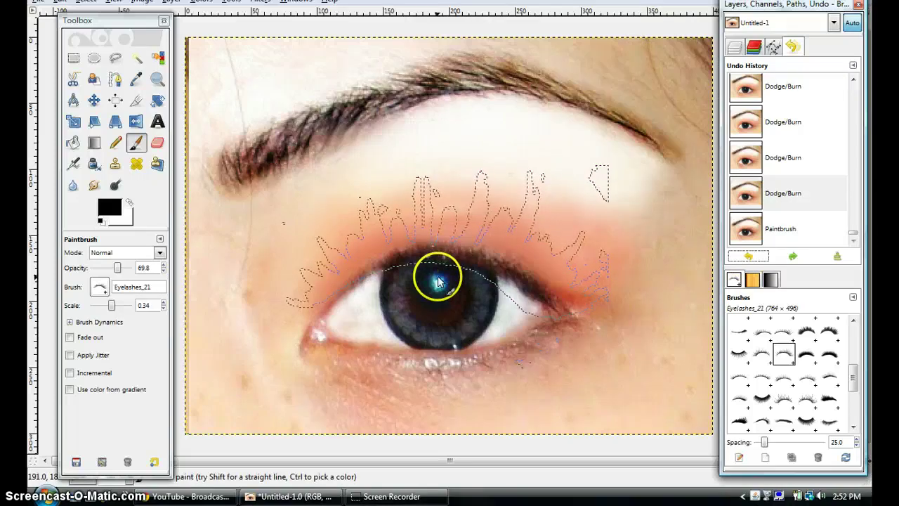
click(456, 276)
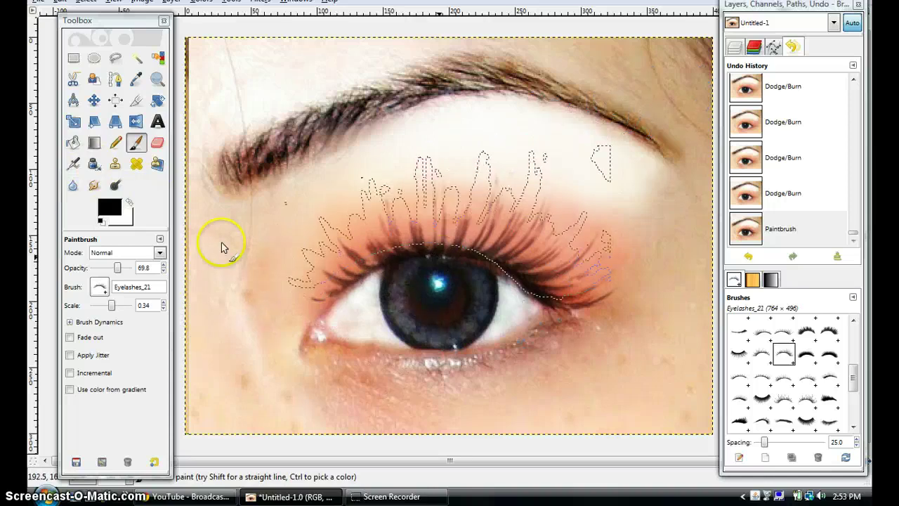
Step: Dodge along the lower lash line using the Dodge/Burn tool with an Eyelashes_15 brush
click(115, 185)
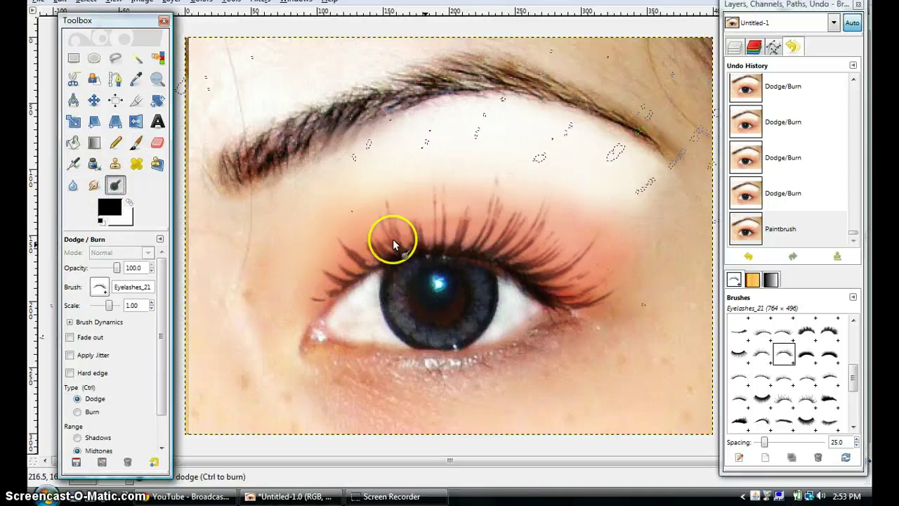
click(99, 287)
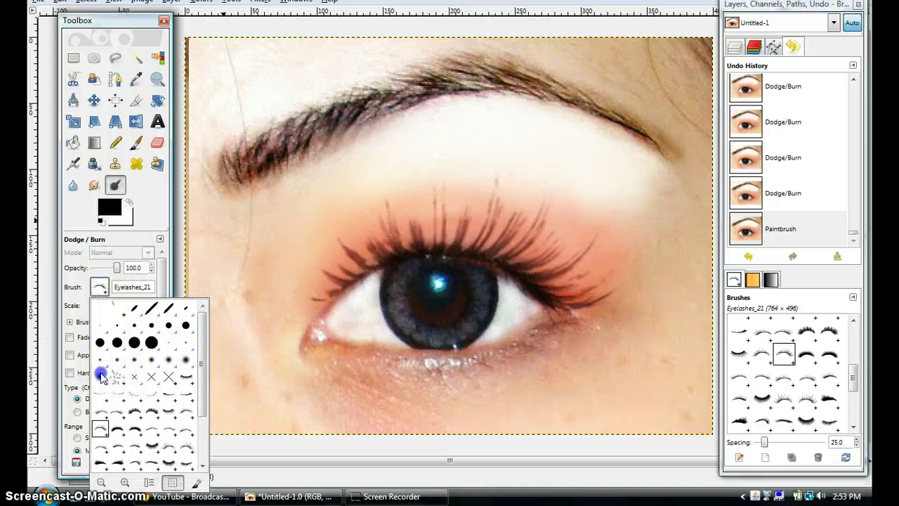
click(102, 375)
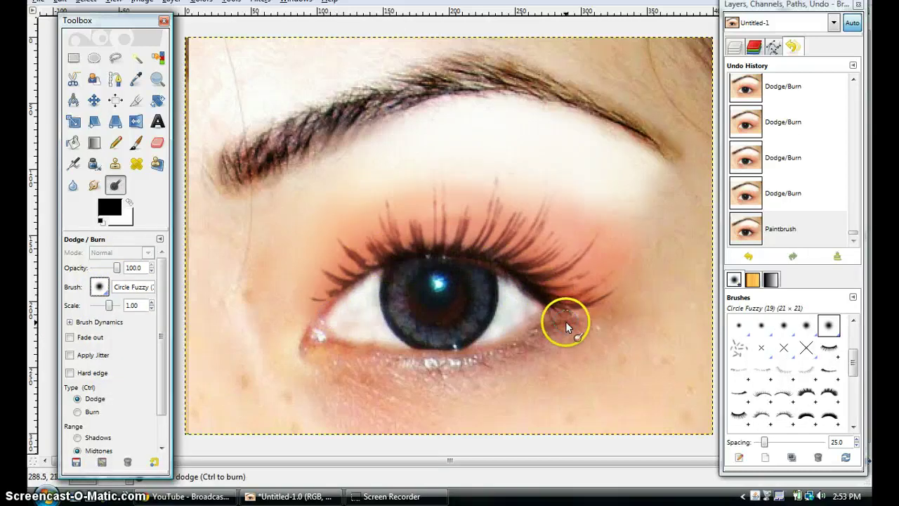
click(100, 289)
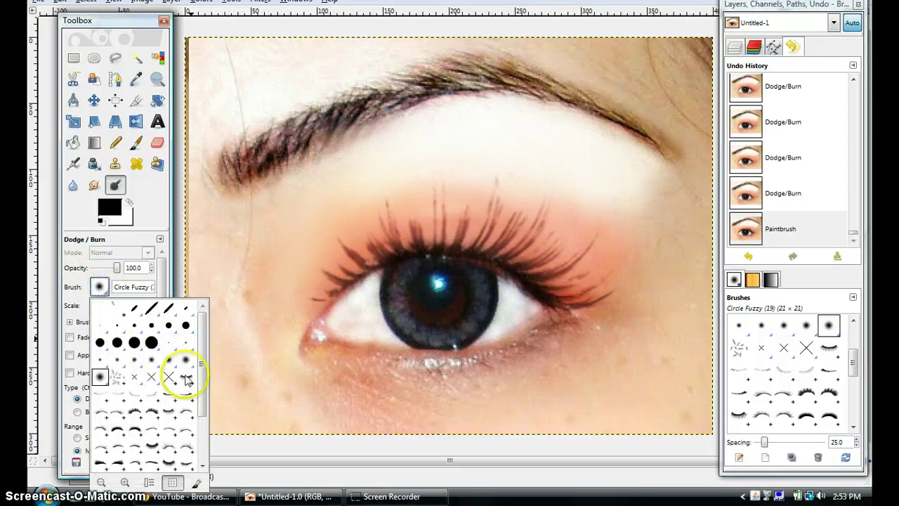
scroll(202, 374, down, 1)
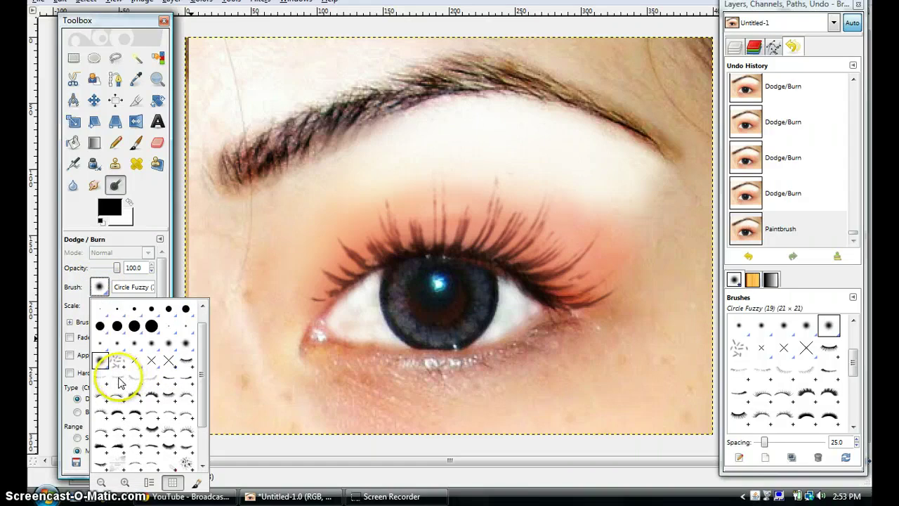
click(176, 377)
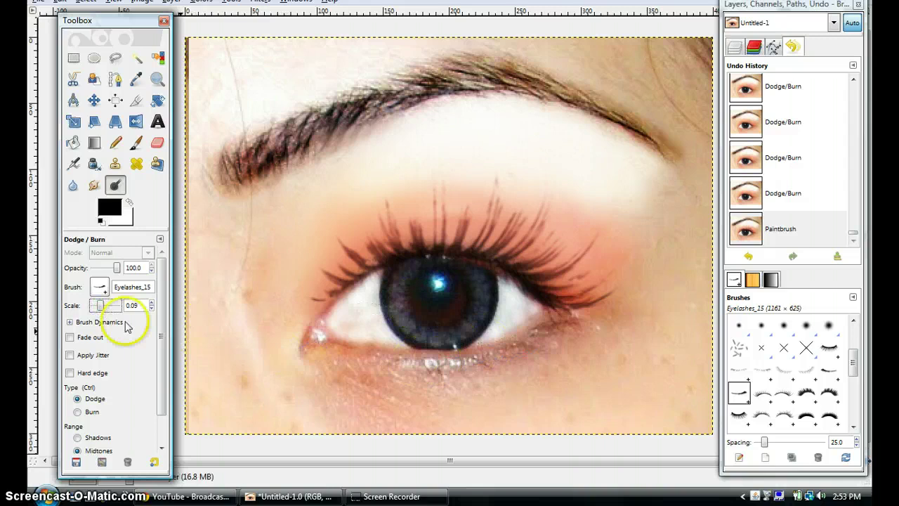
click(516, 342)
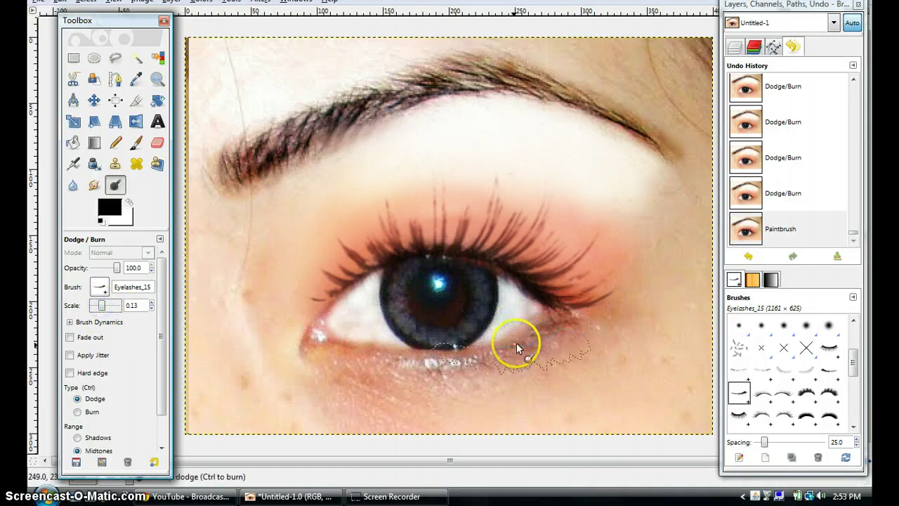
drag(486, 362, 485, 355)
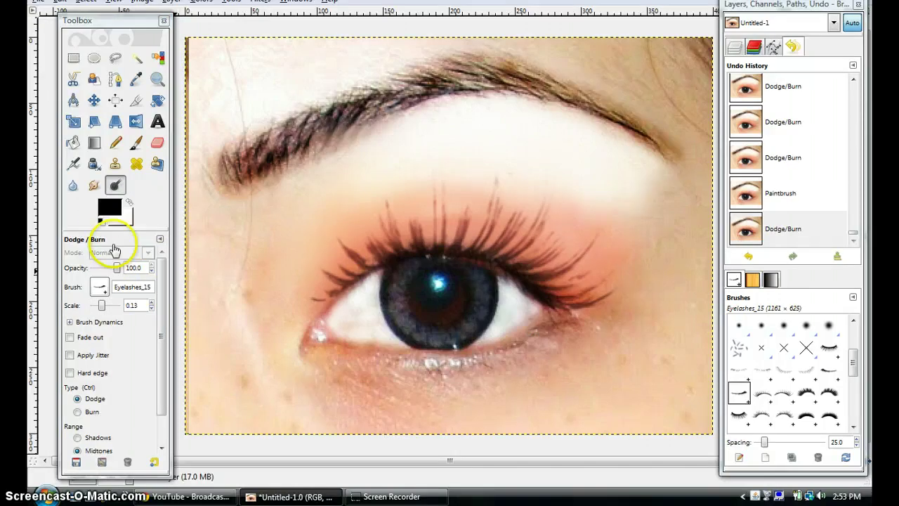
Step: Stamp Eyelashes_15 lower lashes with the Paintbrush, undo it, and return to Dodge/Burn
click(136, 142)
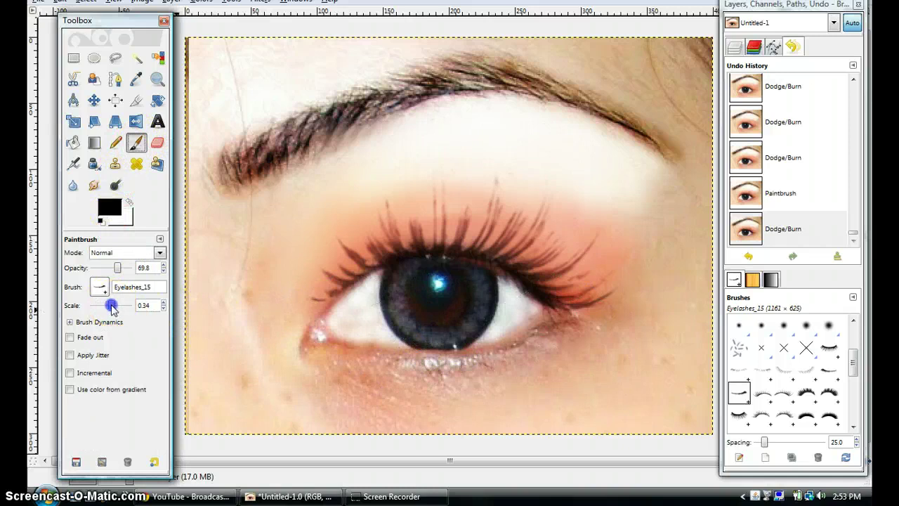
click(480, 350)
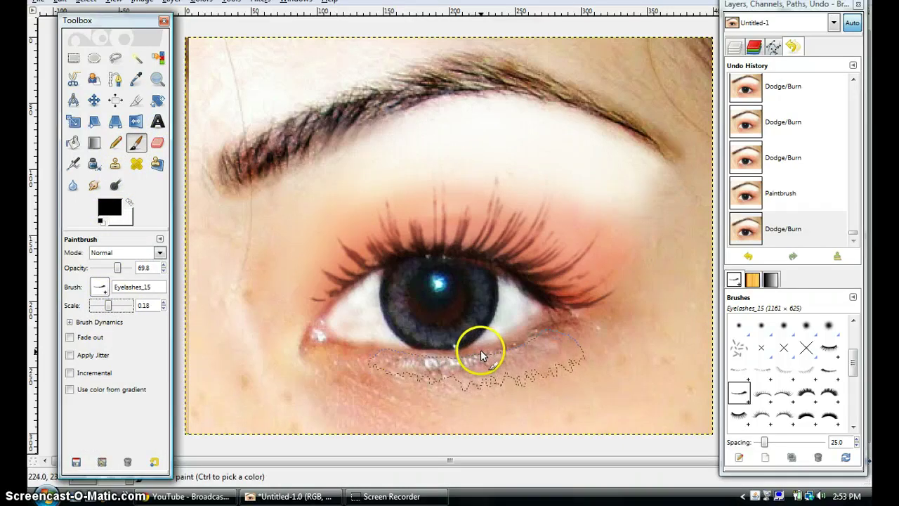
click(481, 349)
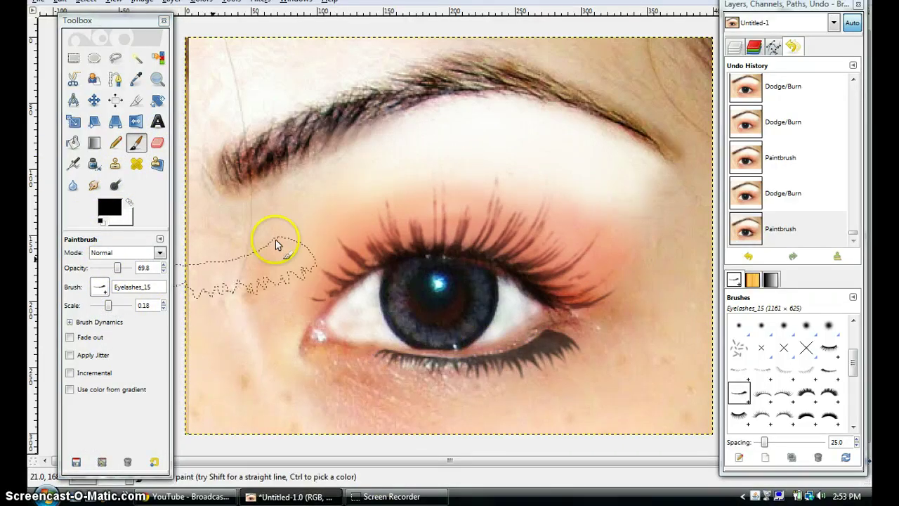
click(748, 255)
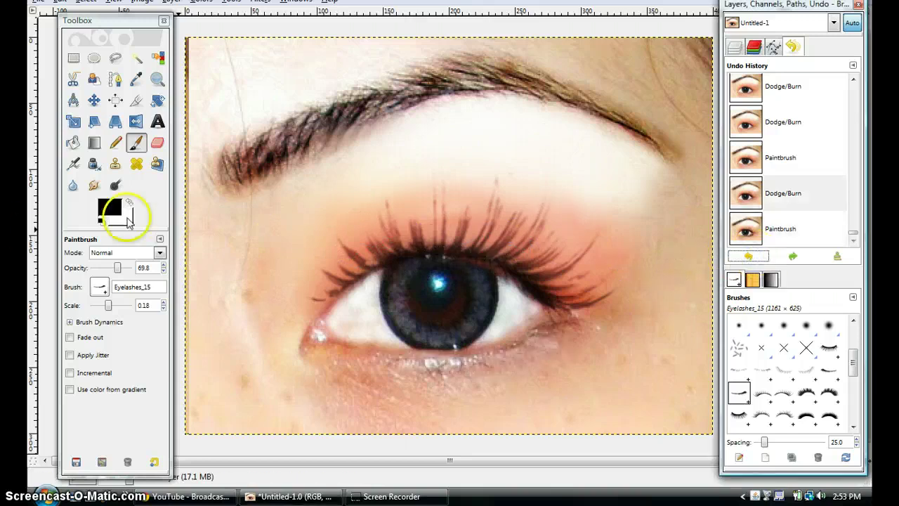
click(116, 184)
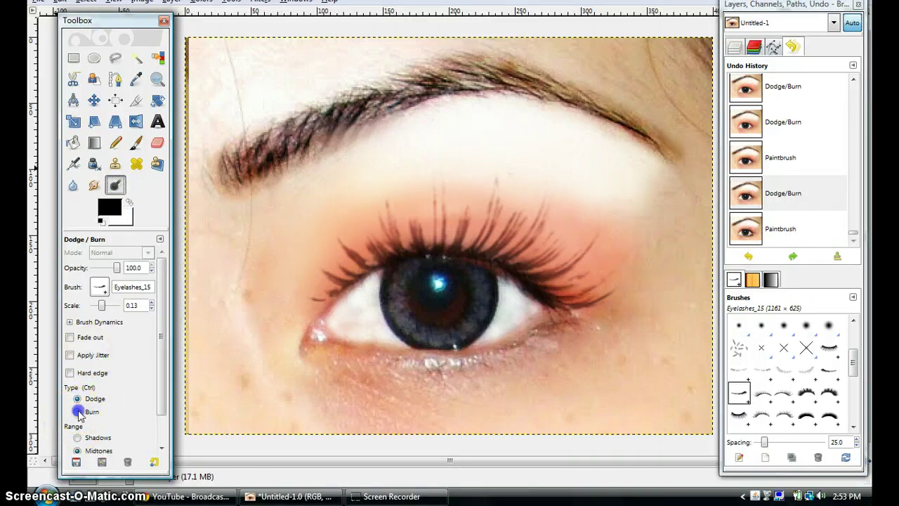
click(99, 287)
Step: Burn under the eye and the outer lower lash line with Circle Fuzzy (19) at scale 0.43, 100 opacity
click(102, 376)
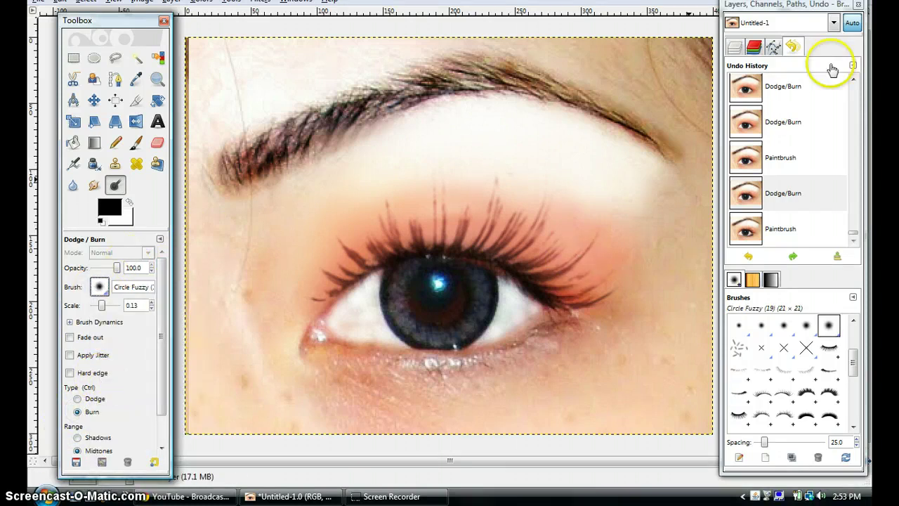
click(736, 47)
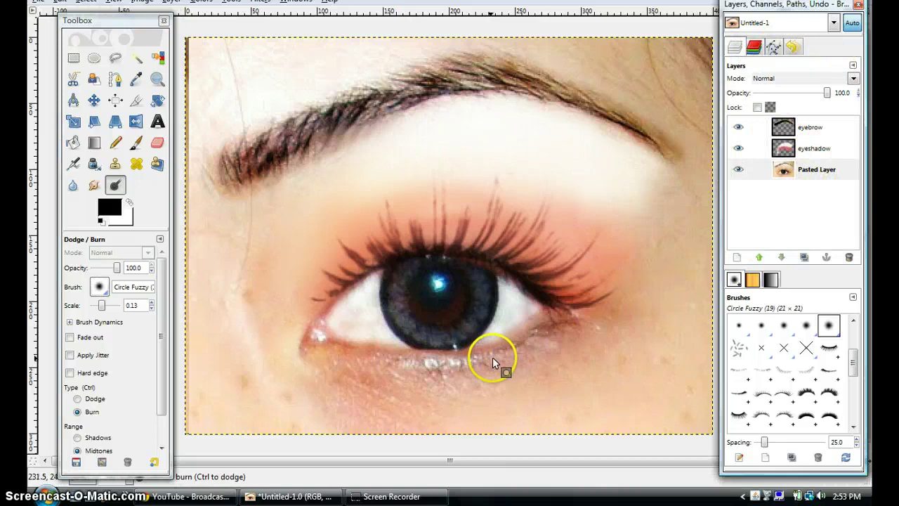
drag(101, 308, 111, 309)
click(100, 309)
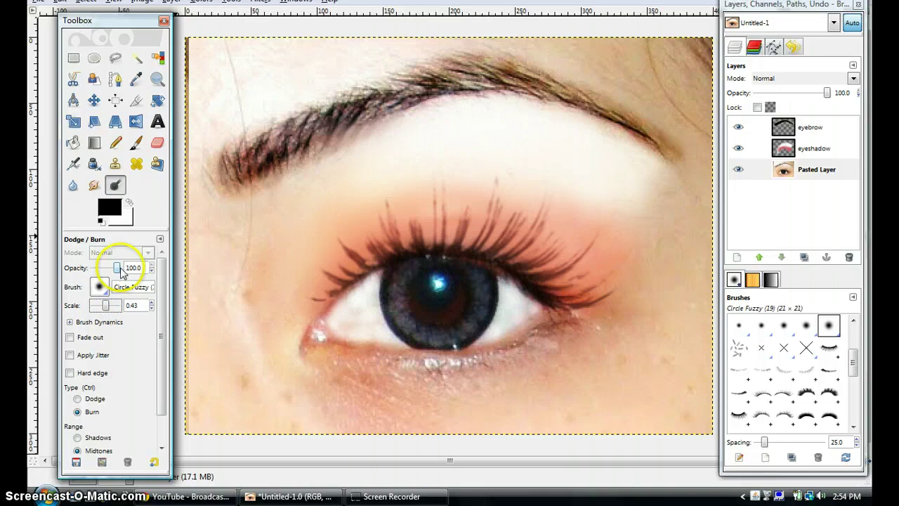
click(433, 361)
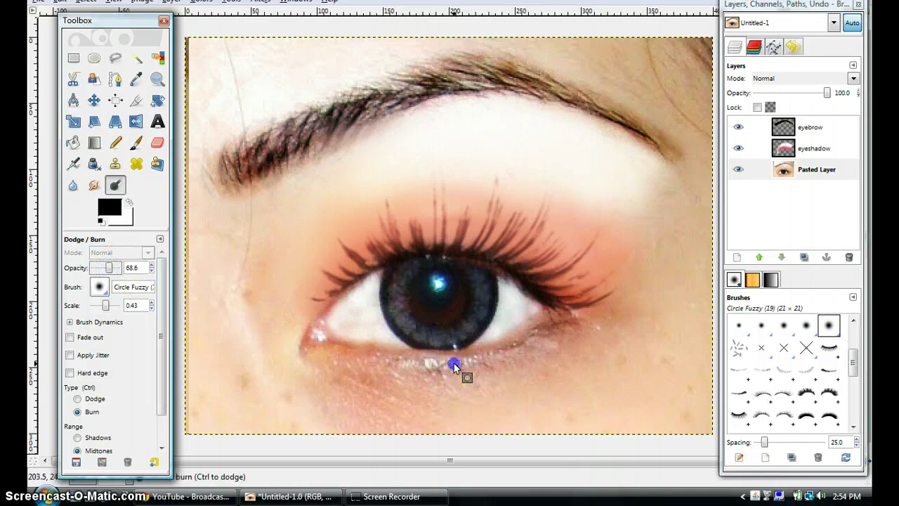
drag(453, 365, 477, 359)
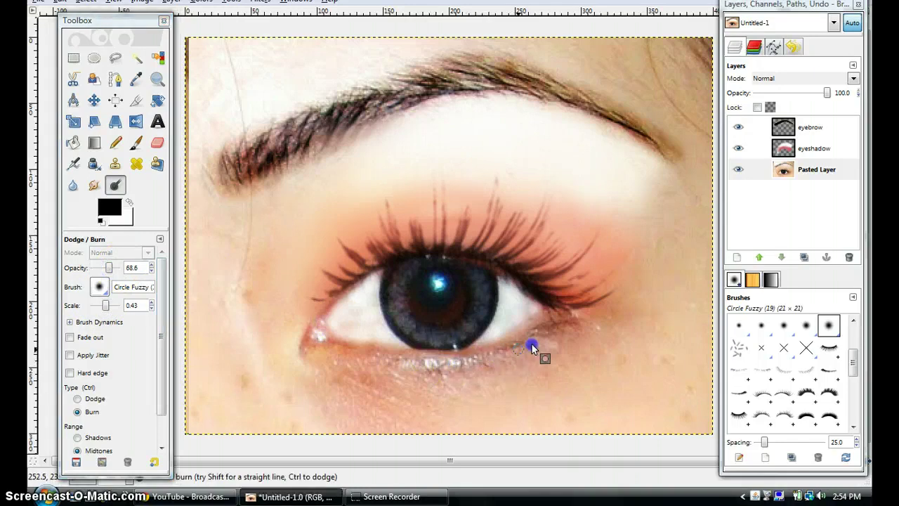
mouse_move(113, 270)
mouse_down()
mouse_move(400, 315)
mouse_move(468, 361)
mouse_move(481, 358)
mouse_up()
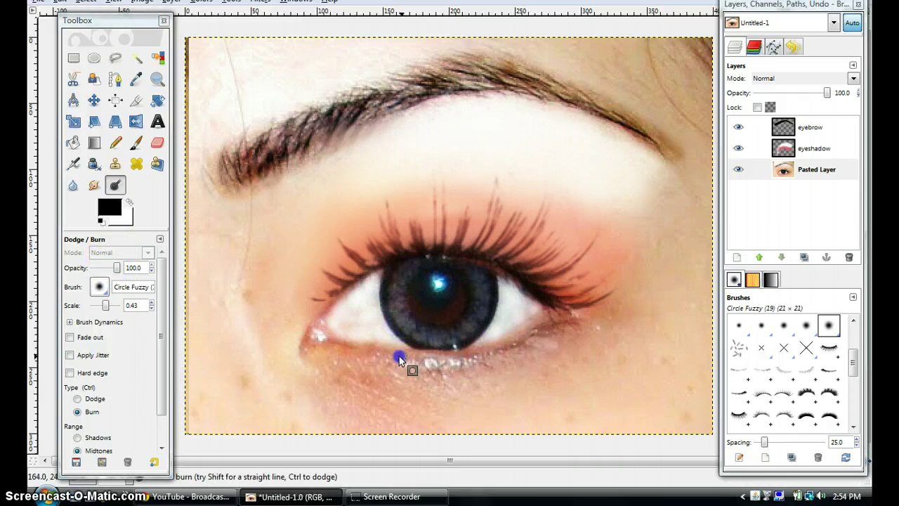
mouse_move(545, 327)
mouse_down()
mouse_move(531, 336)
mouse_move(544, 325)
mouse_up()
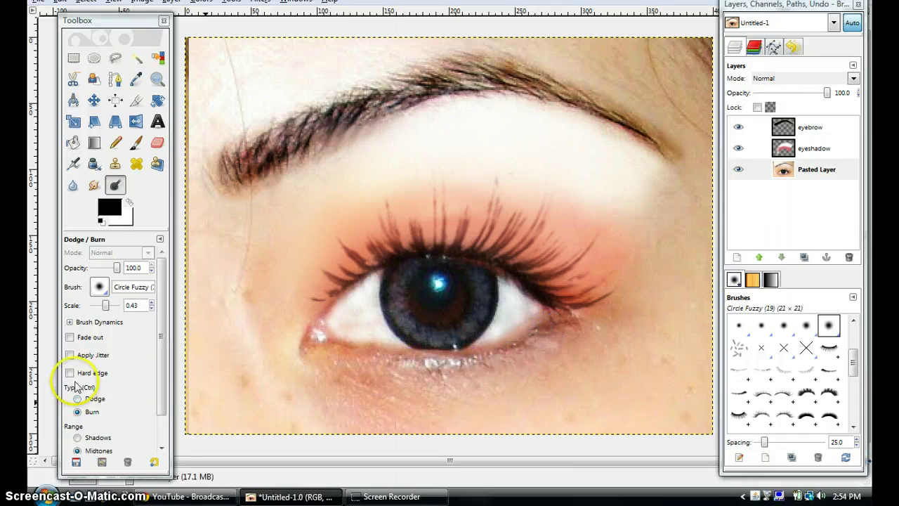
Step: Enable Fade out and burn along the lower lash line and upper lash line near the iris
click(71, 337)
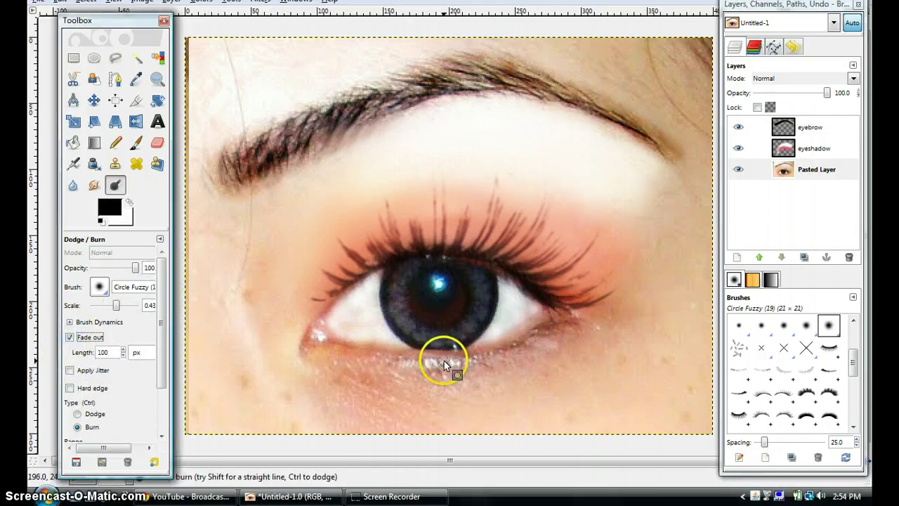
click(497, 349)
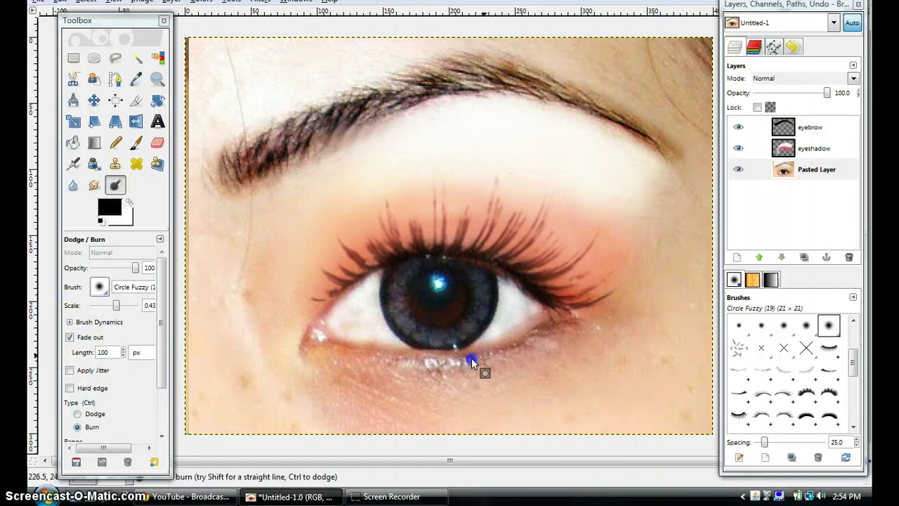
drag(374, 349, 467, 354)
drag(531, 327, 508, 349)
mouse_move(484, 268)
mouse_down()
mouse_move(502, 276)
mouse_move(451, 253)
mouse_move(502, 272)
mouse_move(480, 263)
mouse_move(501, 281)
mouse_move(470, 261)
mouse_move(504, 270)
mouse_up()
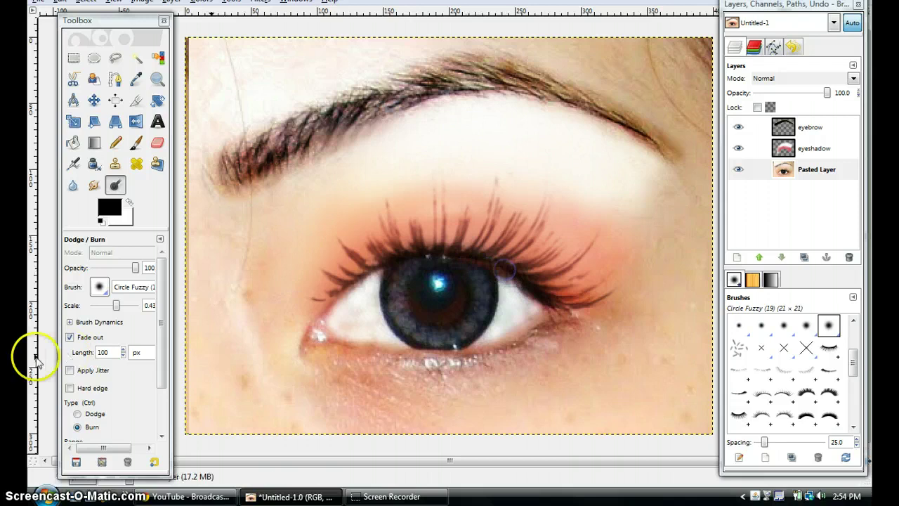
Step: Turn on Hard edge and burn the lash lines from the outer toward the inner corner
click(163, 317)
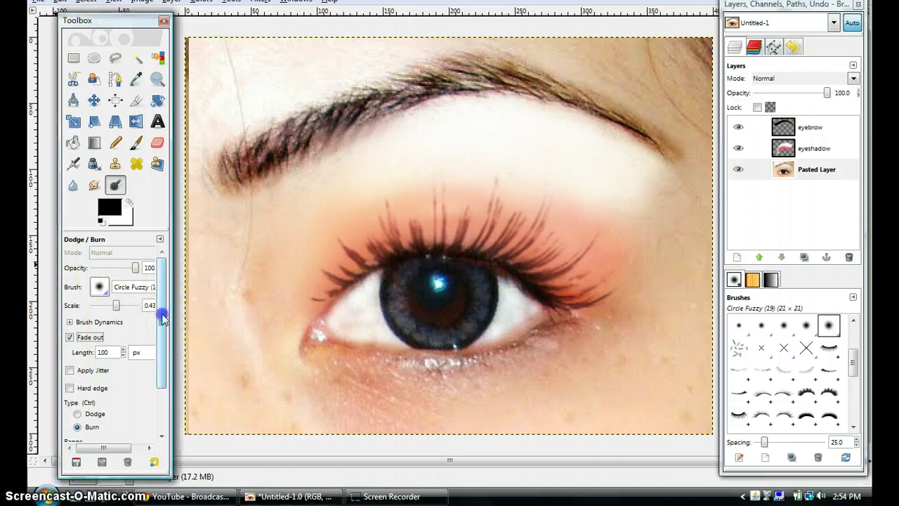
click(70, 388)
mouse_move(267, 348)
mouse_down()
mouse_move(469, 263)
mouse_move(495, 266)
mouse_move(516, 283)
mouse_move(453, 256)
mouse_up()
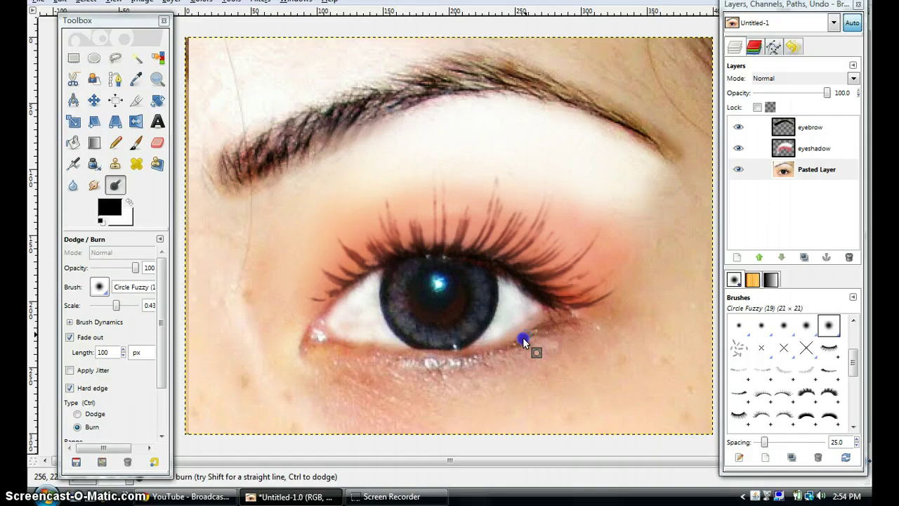
mouse_move(467, 363)
mouse_down()
mouse_move(429, 360)
mouse_move(511, 357)
mouse_move(526, 341)
mouse_up()
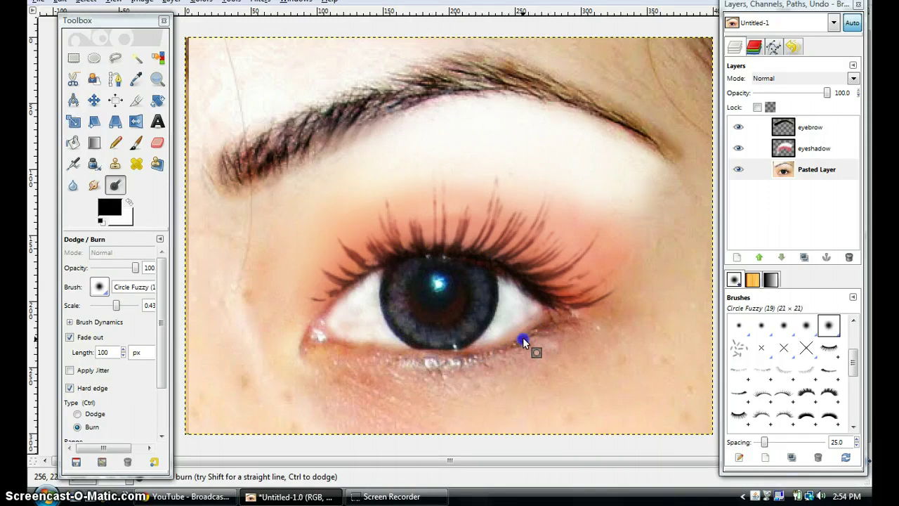
mouse_move(401, 274)
mouse_down()
mouse_move(465, 259)
mouse_move(533, 297)
mouse_move(509, 276)
mouse_move(446, 257)
mouse_move(519, 280)
mouse_move(461, 257)
mouse_up()
mouse_move(373, 277)
mouse_down()
mouse_move(345, 293)
mouse_move(355, 282)
mouse_up()
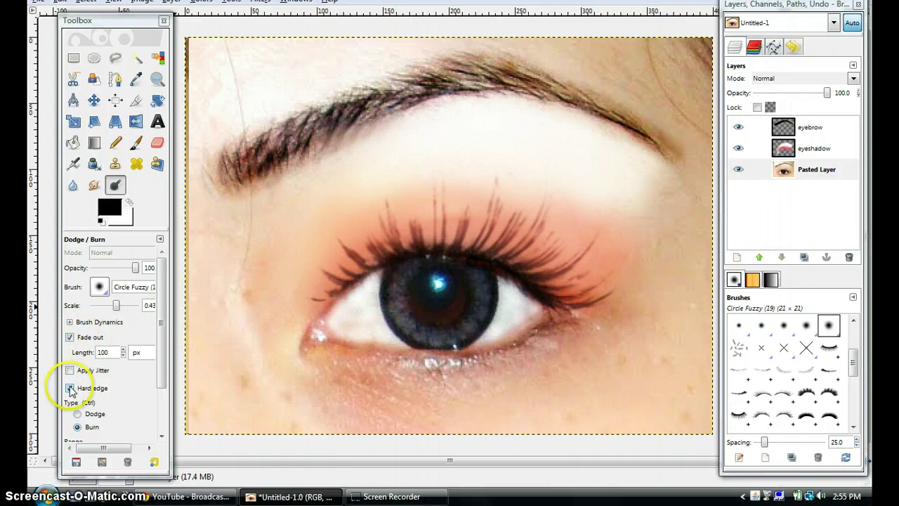
Step: At scale 0.72, burn the upper lashes above the pupil and the lower lash line beneath it
click(136, 268)
drag(116, 305, 119, 305)
mouse_move(390, 262)
mouse_down()
mouse_move(344, 293)
mouse_move(366, 276)
mouse_up()
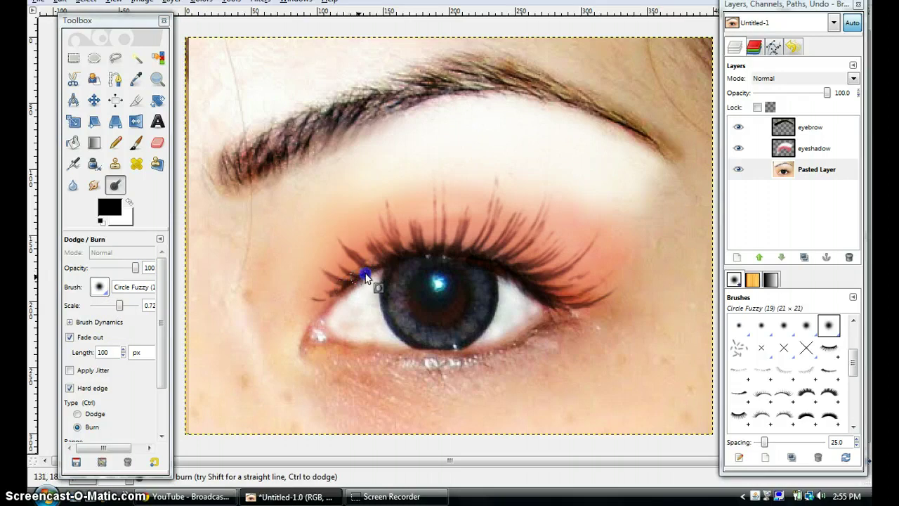
click(487, 260)
mouse_move(479, 264)
mouse_down()
mouse_move(516, 284)
mouse_move(490, 268)
mouse_move(450, 262)
mouse_move(515, 277)
mouse_move(439, 257)
mouse_up()
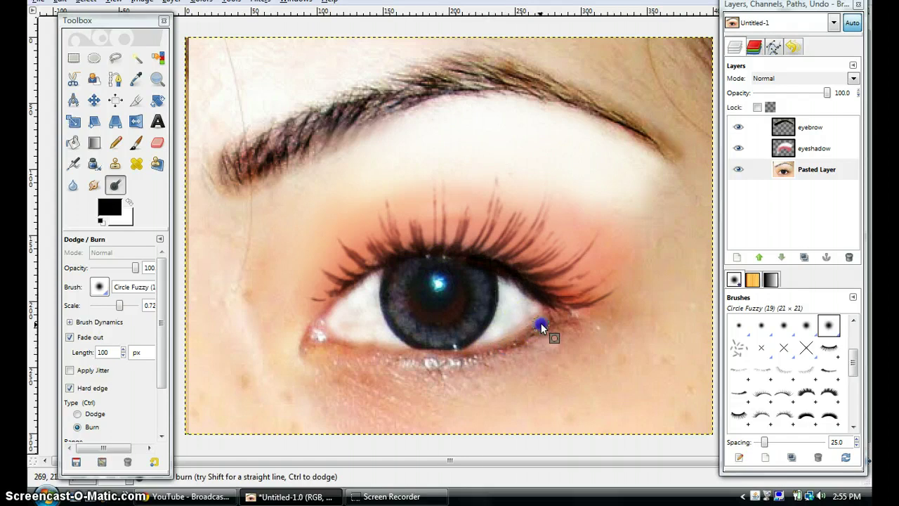
drag(382, 349, 422, 360)
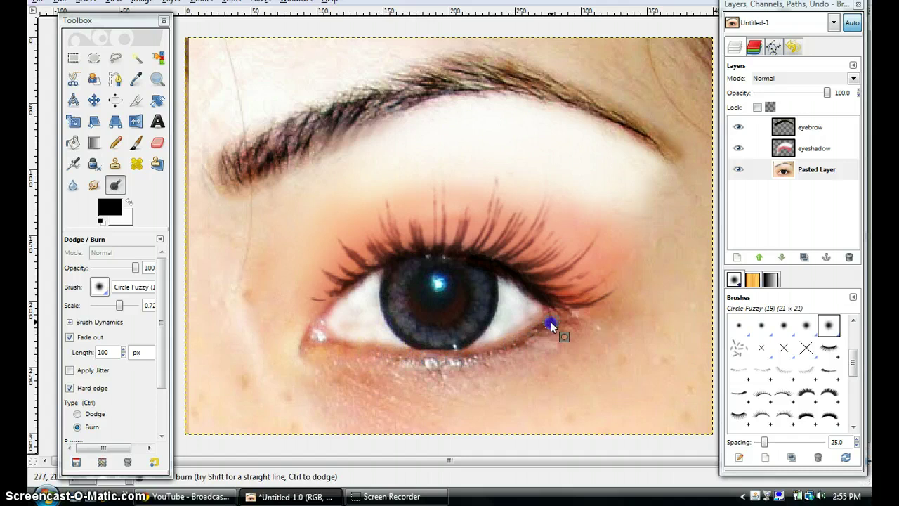
drag(550, 323, 550, 322)
mouse_move(444, 258)
mouse_down()
mouse_move(515, 275)
mouse_move(432, 259)
mouse_move(469, 262)
mouse_move(449, 253)
mouse_move(469, 261)
mouse_move(413, 257)
mouse_move(355, 293)
mouse_move(358, 301)
mouse_move(372, 283)
mouse_move(375, 262)
mouse_move(427, 255)
mouse_move(557, 305)
mouse_move(536, 295)
mouse_up()
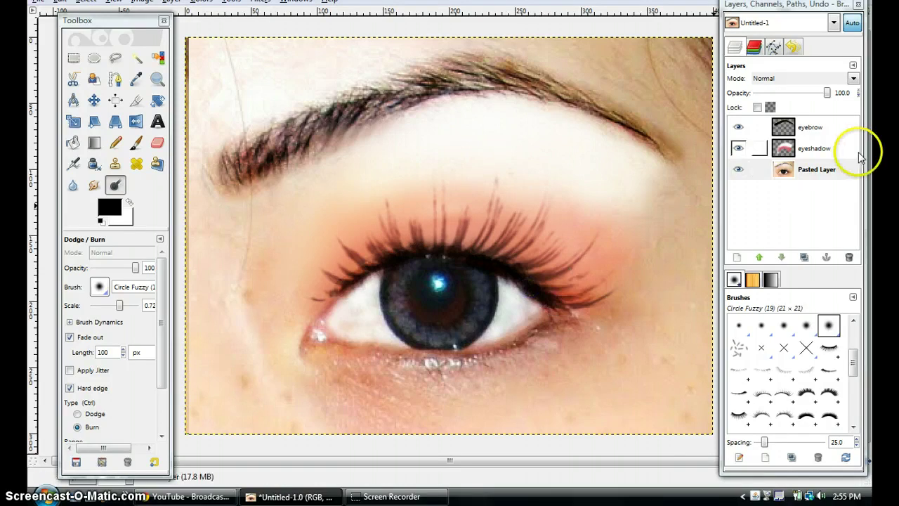
Step: In Undo History, view the unedited [Base Image], then return to the final Dodge/Burn state
click(792, 46)
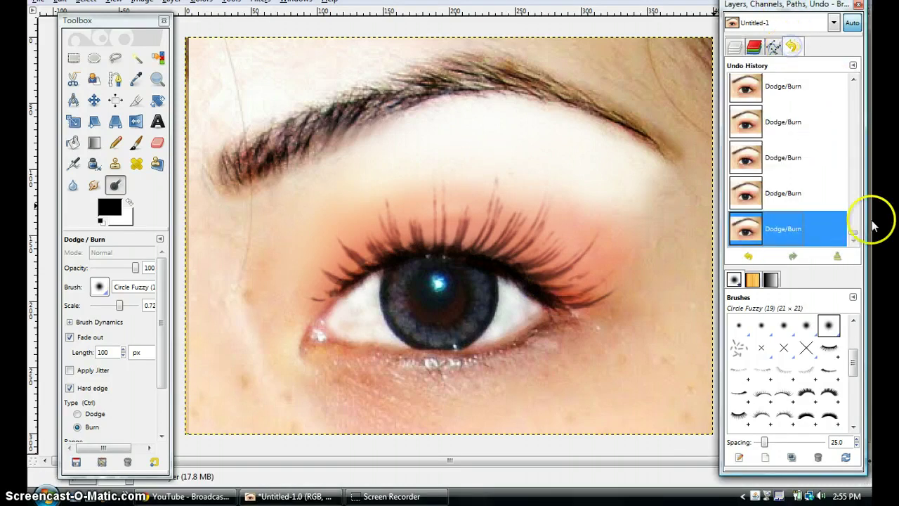
mouse_move(852, 233)
mouse_down()
mouse_move(855, 74)
mouse_move(819, 65)
mouse_move(855, 116)
mouse_move(859, 257)
mouse_up()
click(818, 89)
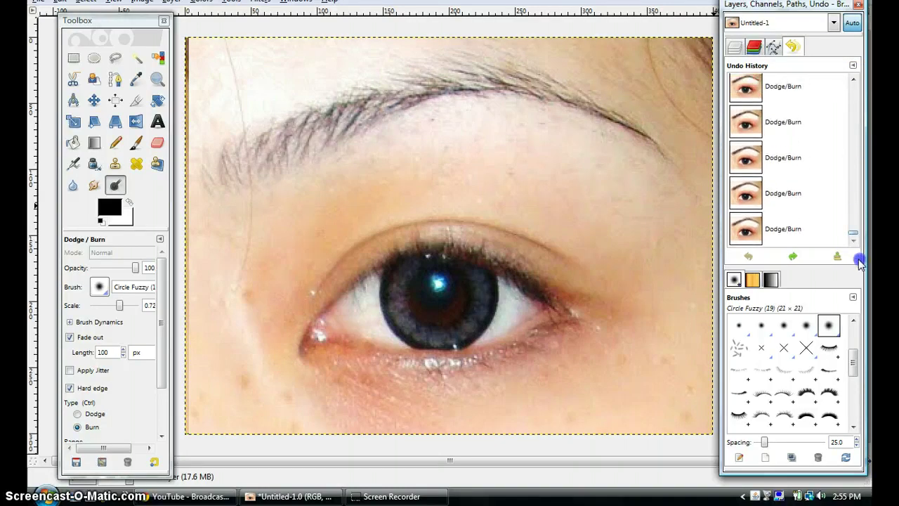
click(804, 230)
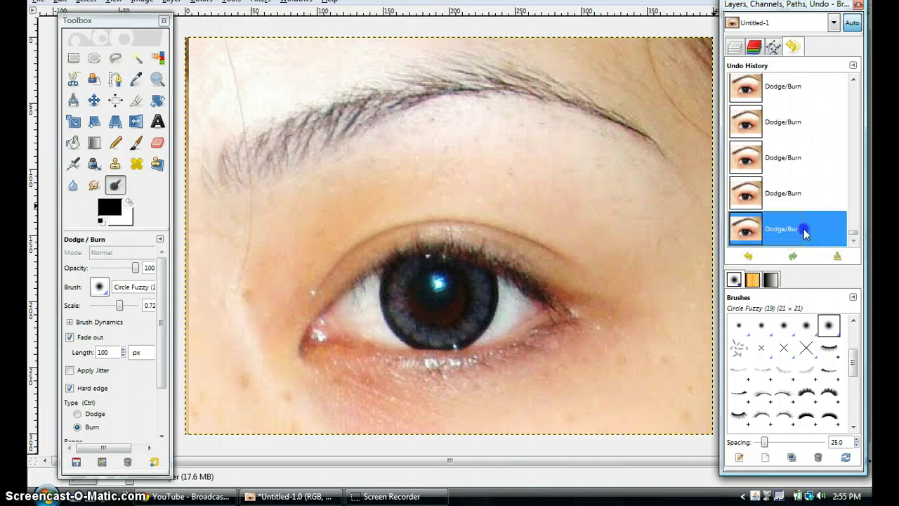